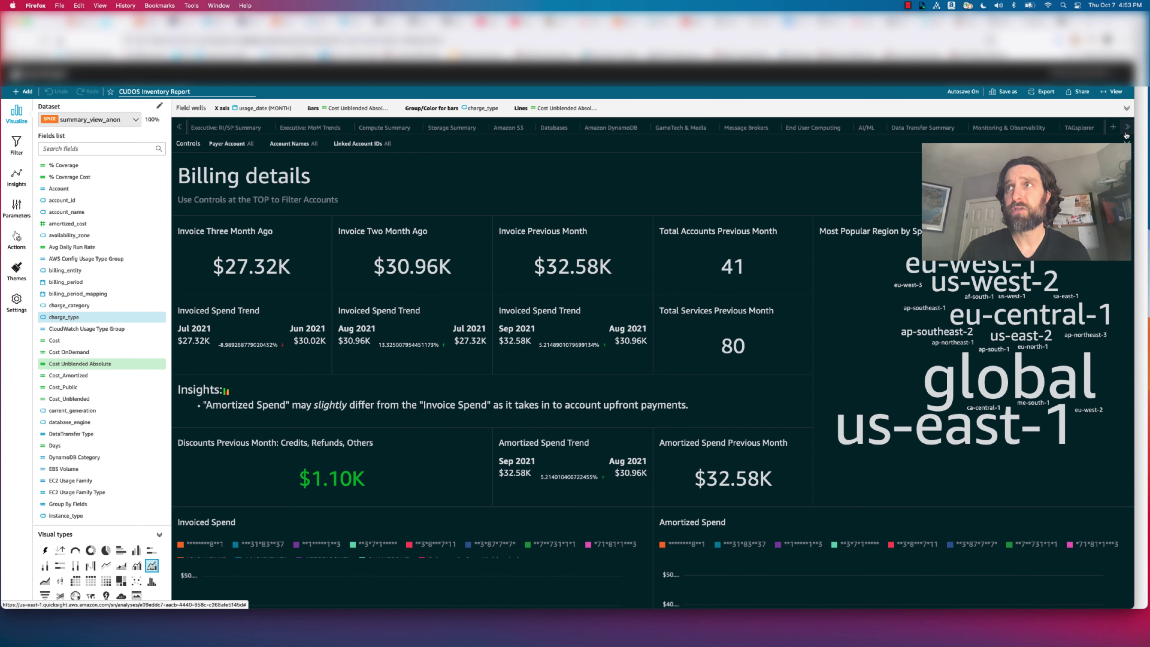
- Add a new sheet named 'Inventory Workspaces' and delete its empty AutoGraph placeholder visual
click(1118, 130)
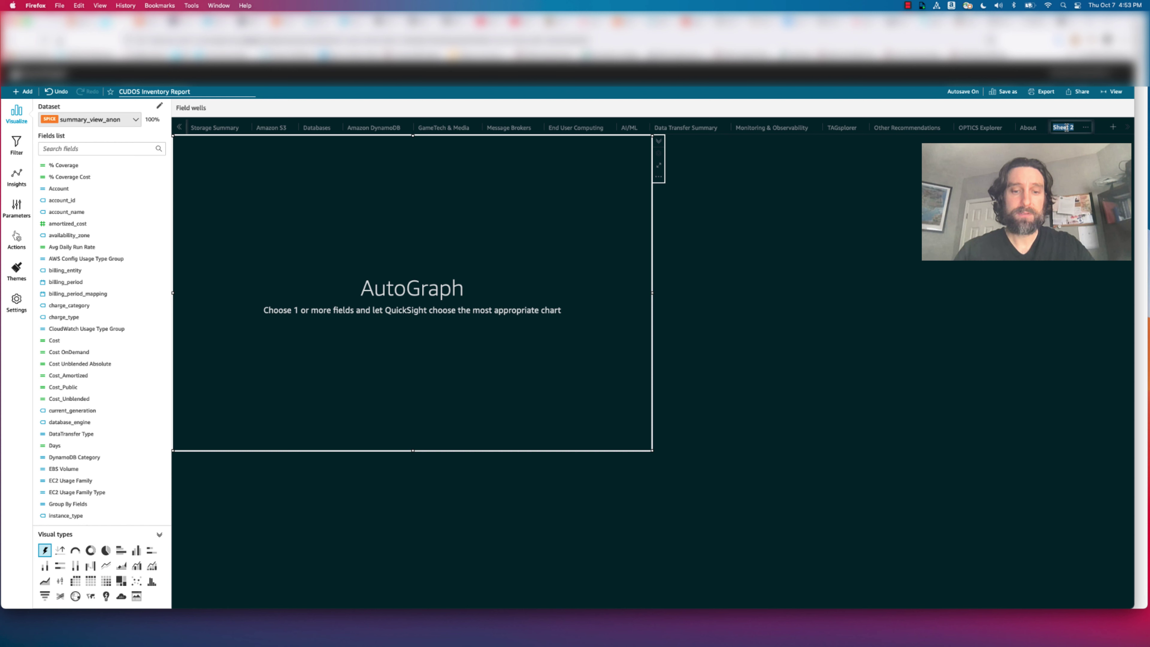
text(Inventory)
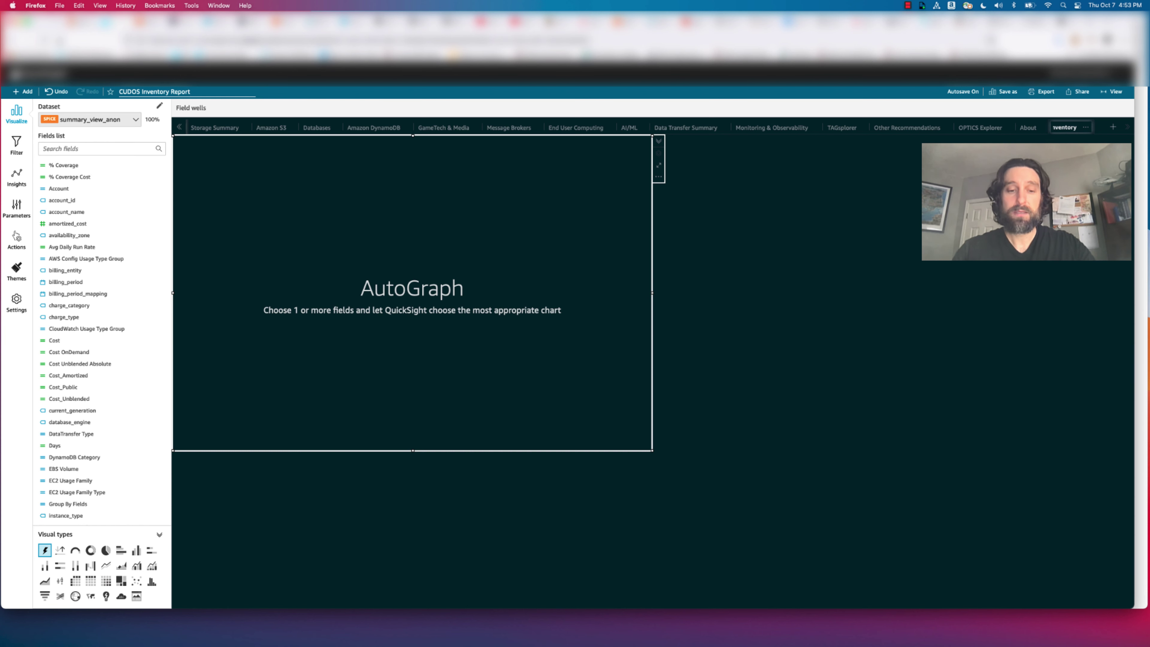
text( Worksoa)
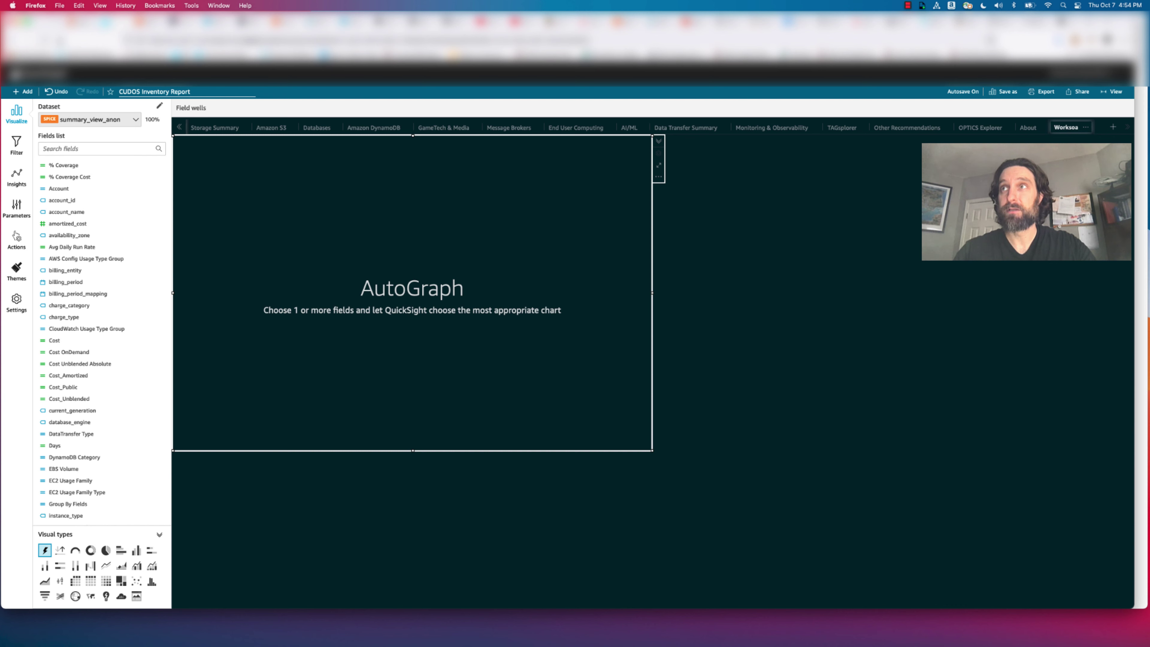
key(BackSpace)
key(BackSpace)
text(pa)
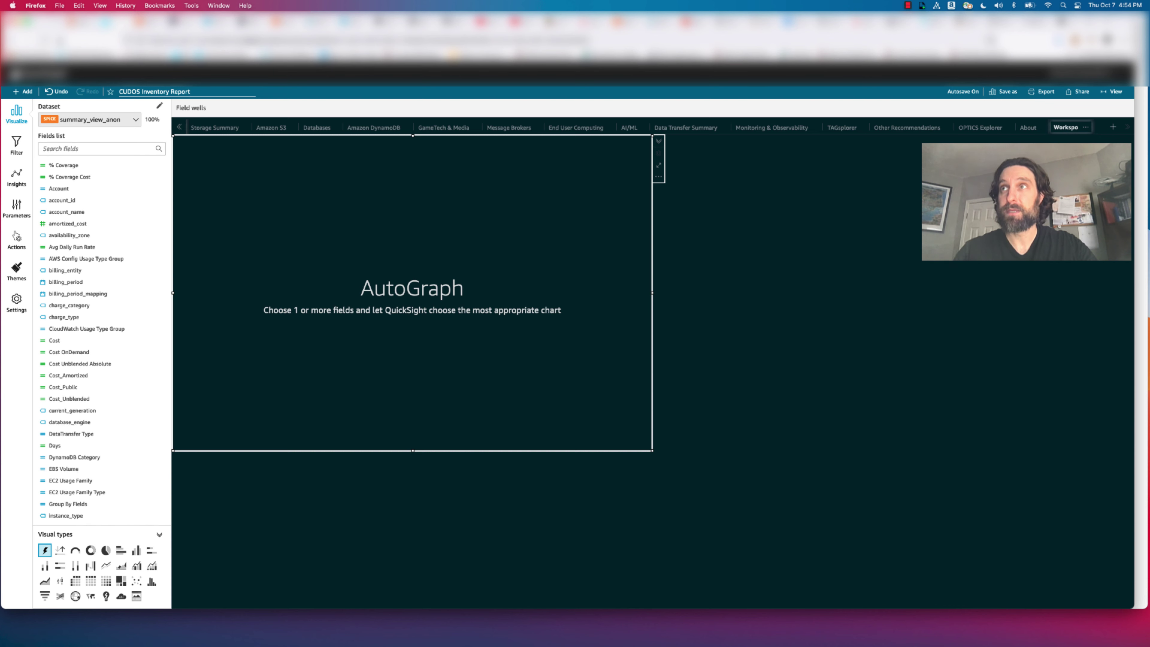
text(ces)
key(Return)
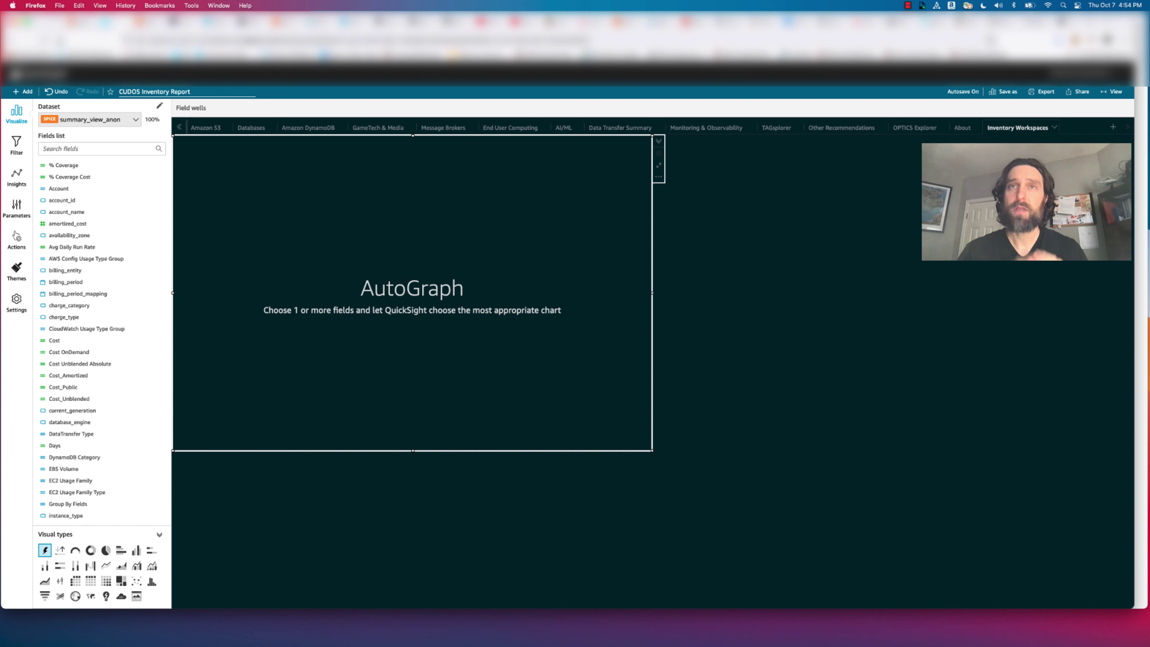
click(659, 178)
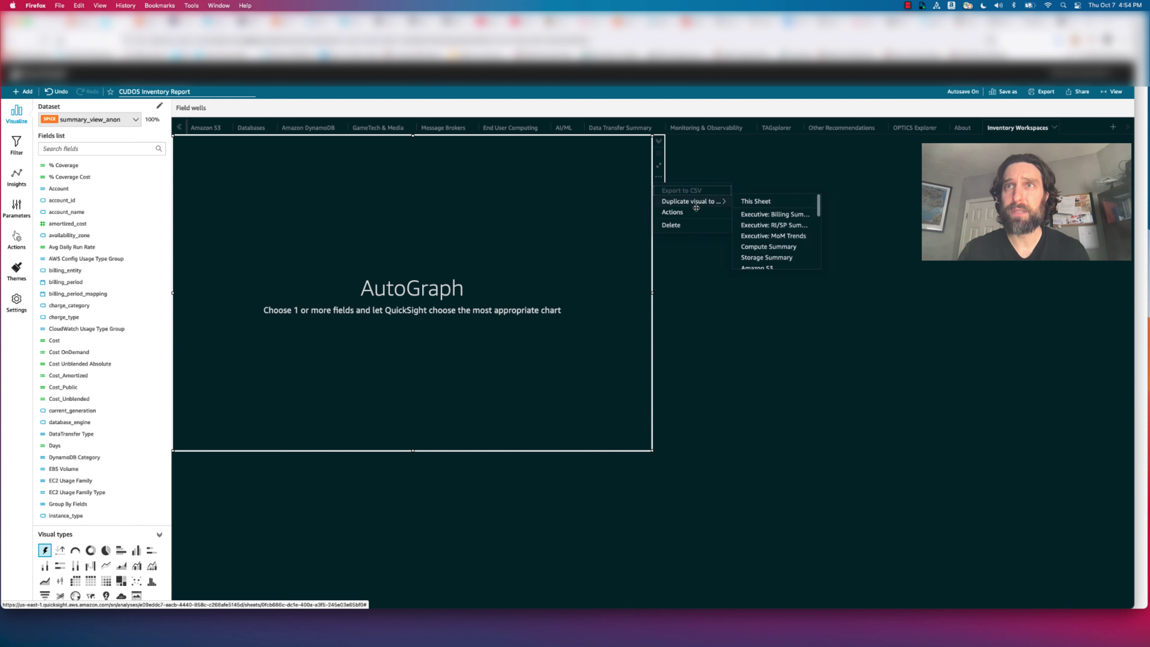
click(693, 226)
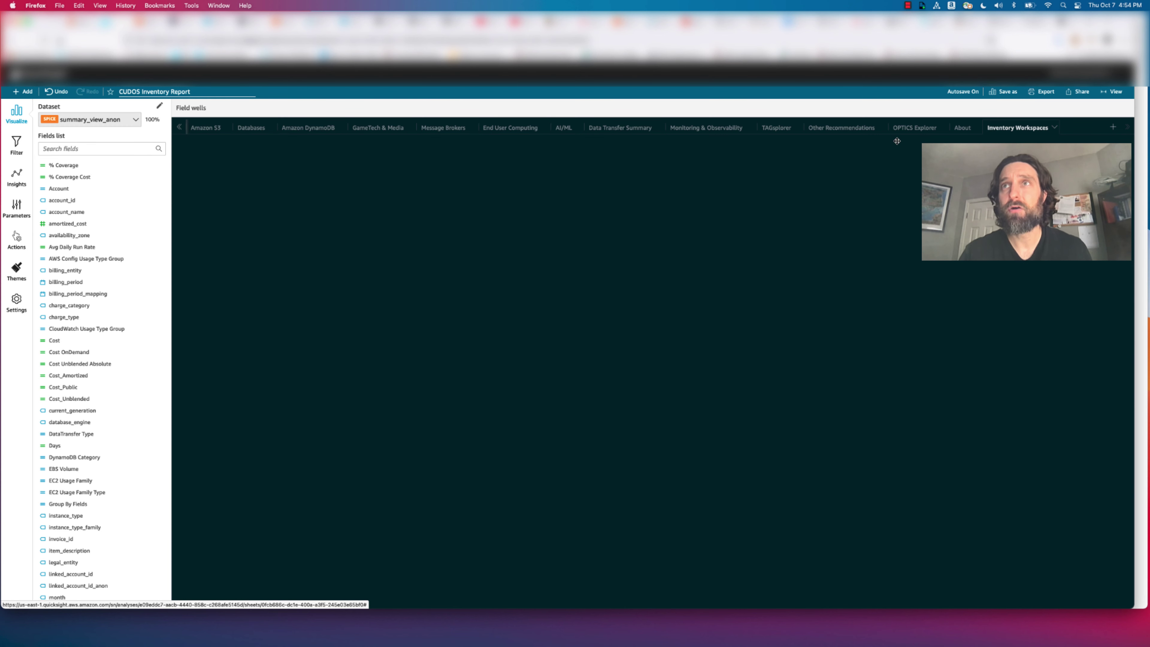
- Go to the End User Computing sheet's Workspaces Cost and Usage Top 20 Previous Month table
click(514, 129)
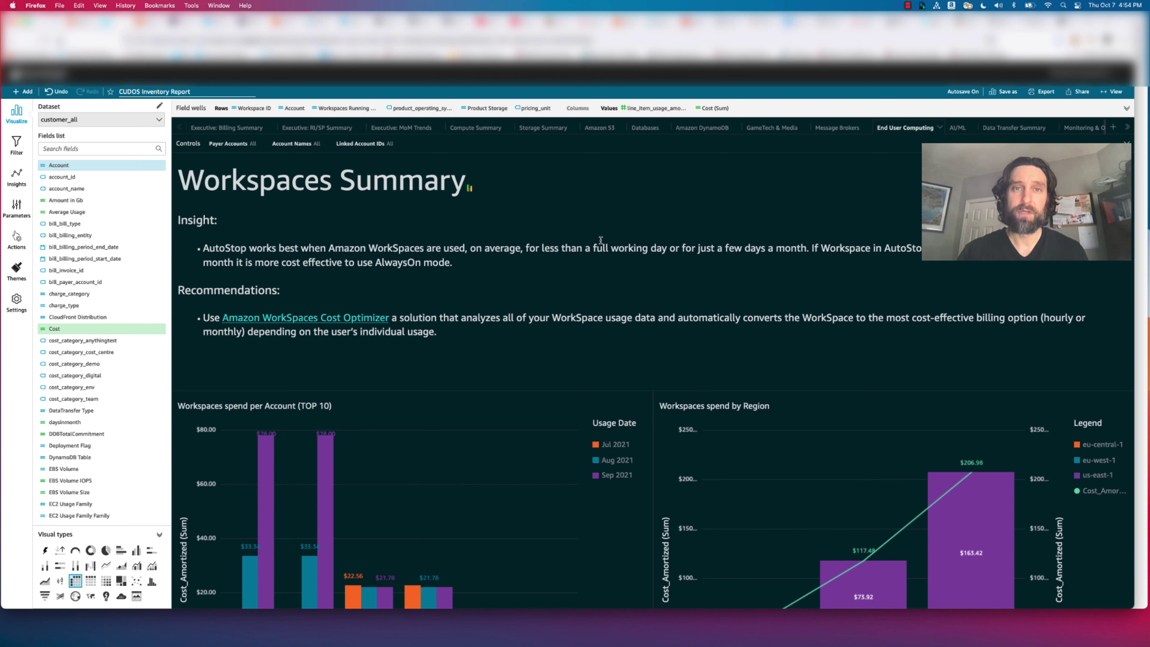
scroll(601, 241, down, 3)
scroll(601, 240, down, 10)
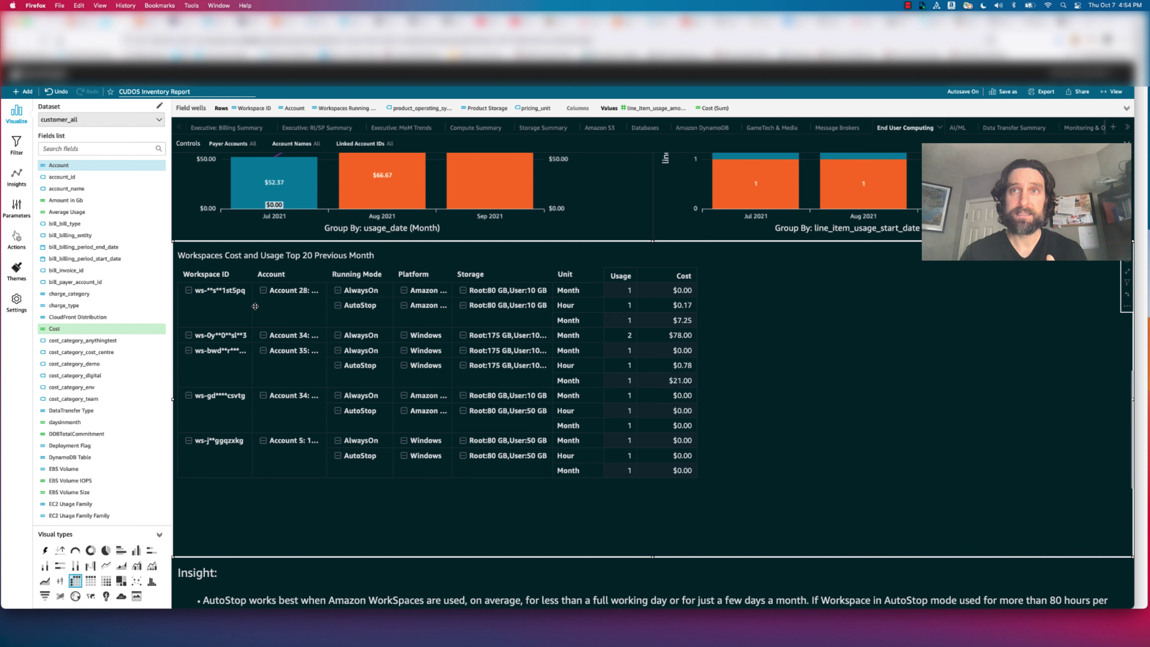
- Duplicate the Workspaces Cost and Usage table to Inventory Workspaces and delete its Workspace ID filter
click(1126, 309)
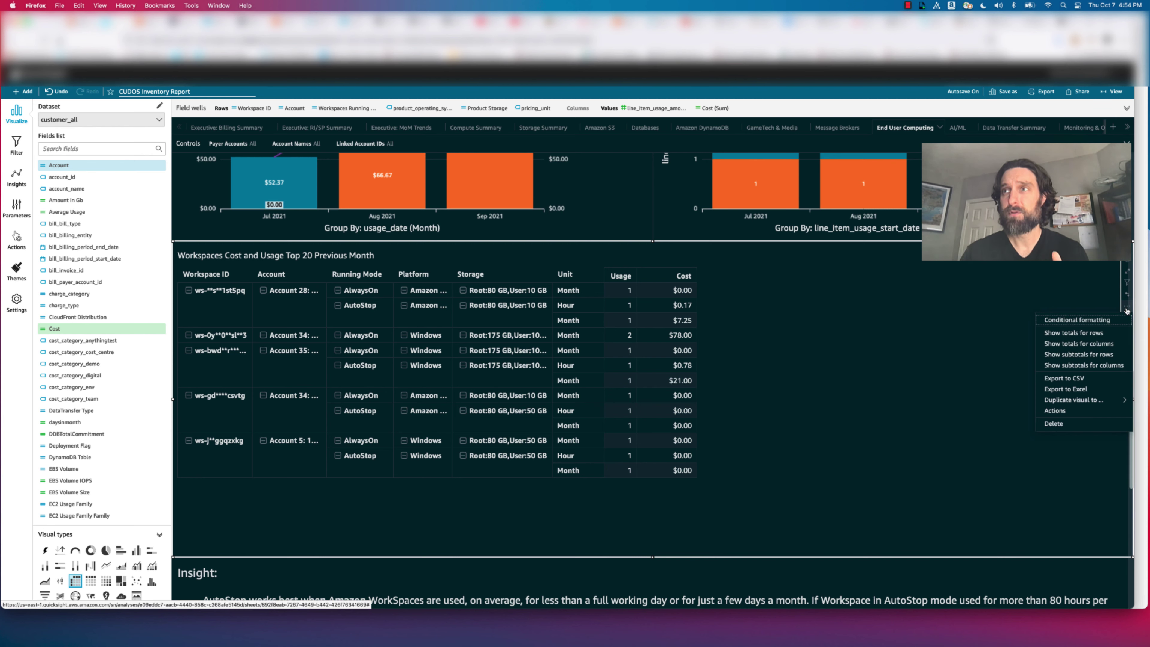
mouse_move(1095, 405)
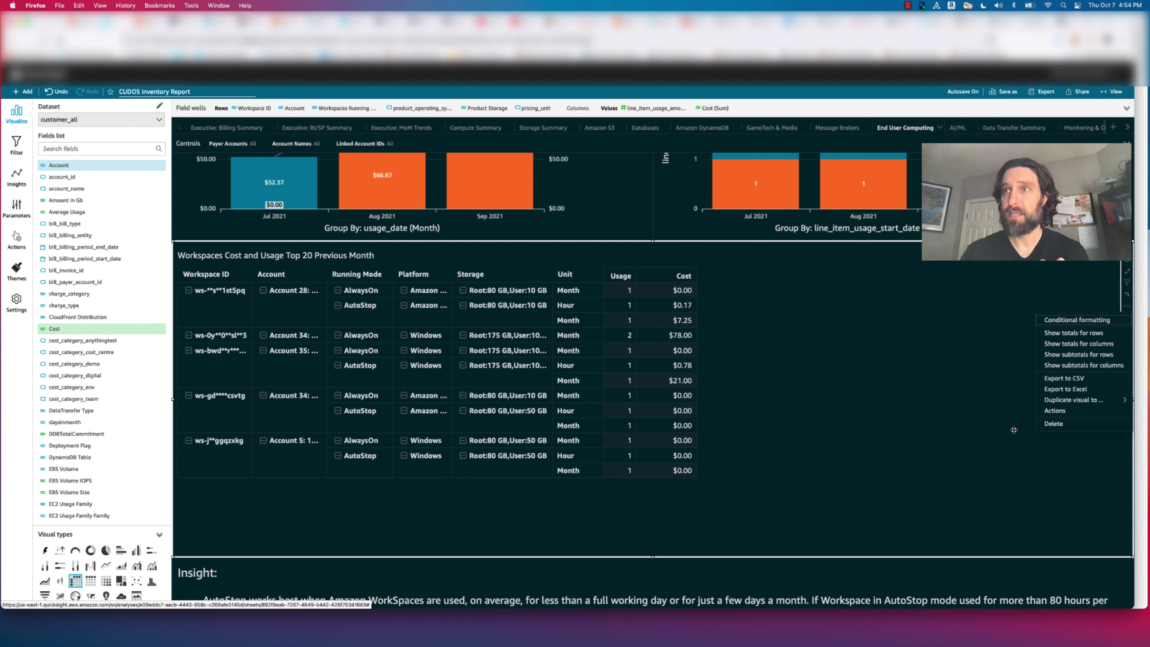
scroll(1000, 421, down, 5)
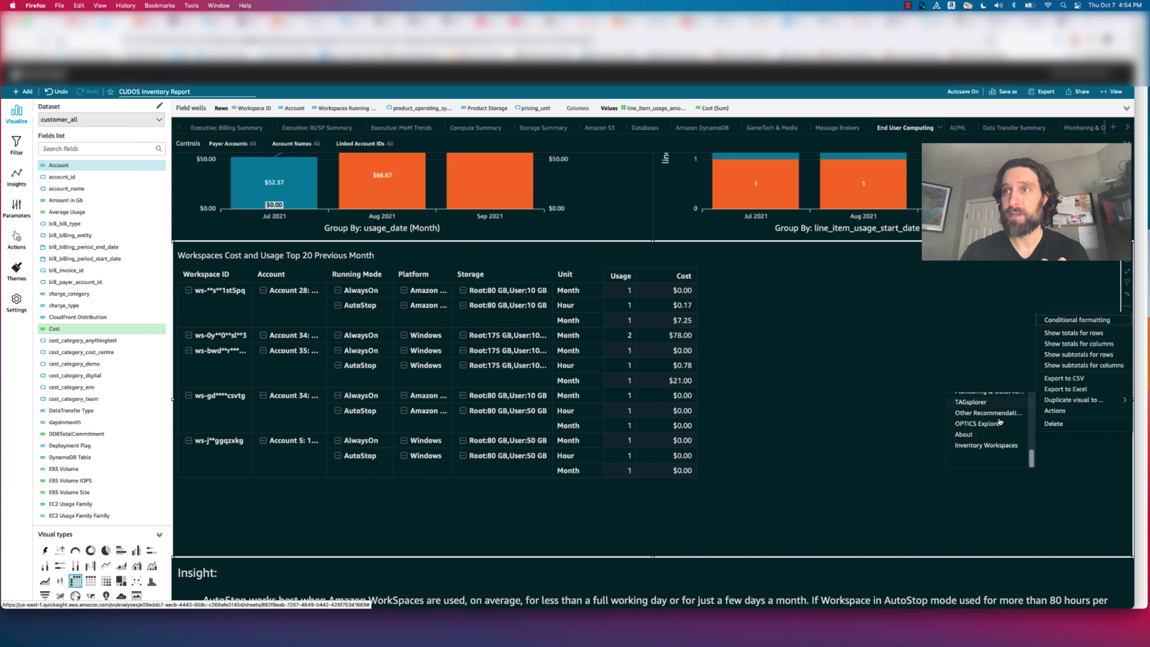
click(987, 460)
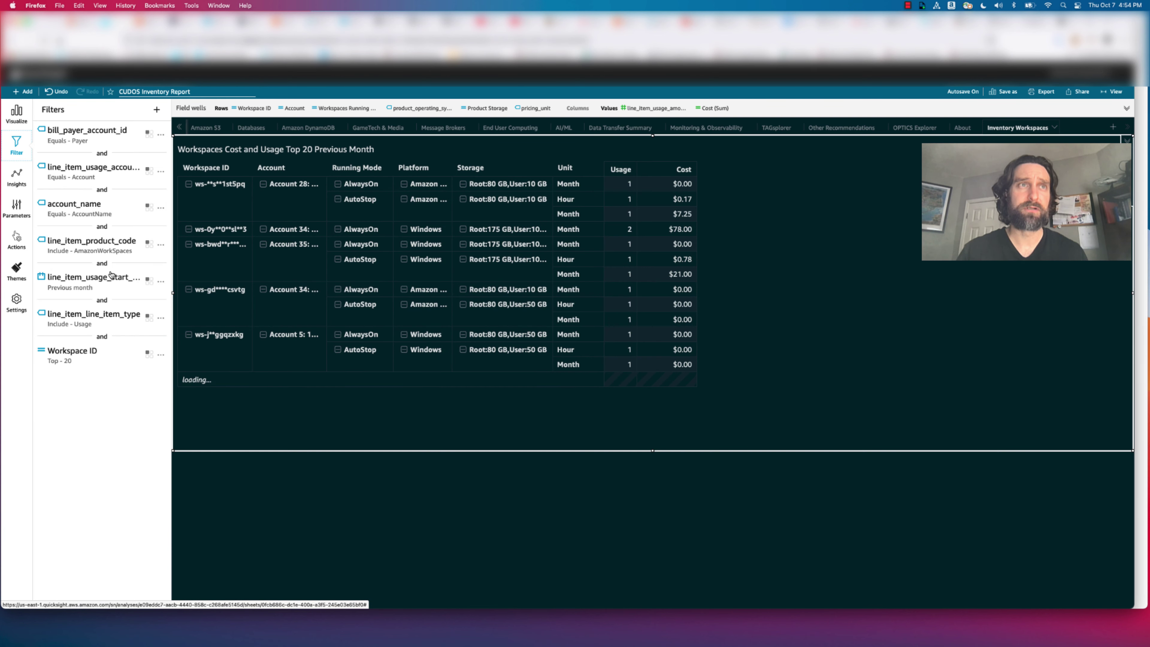
click(159, 354)
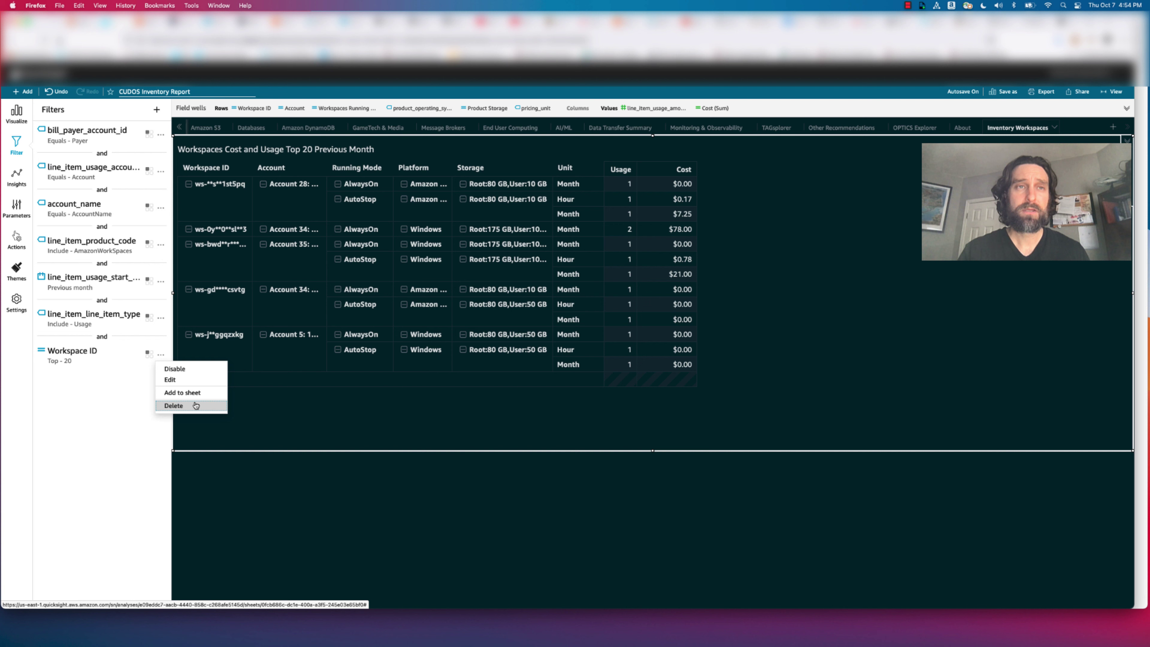
click(177, 405)
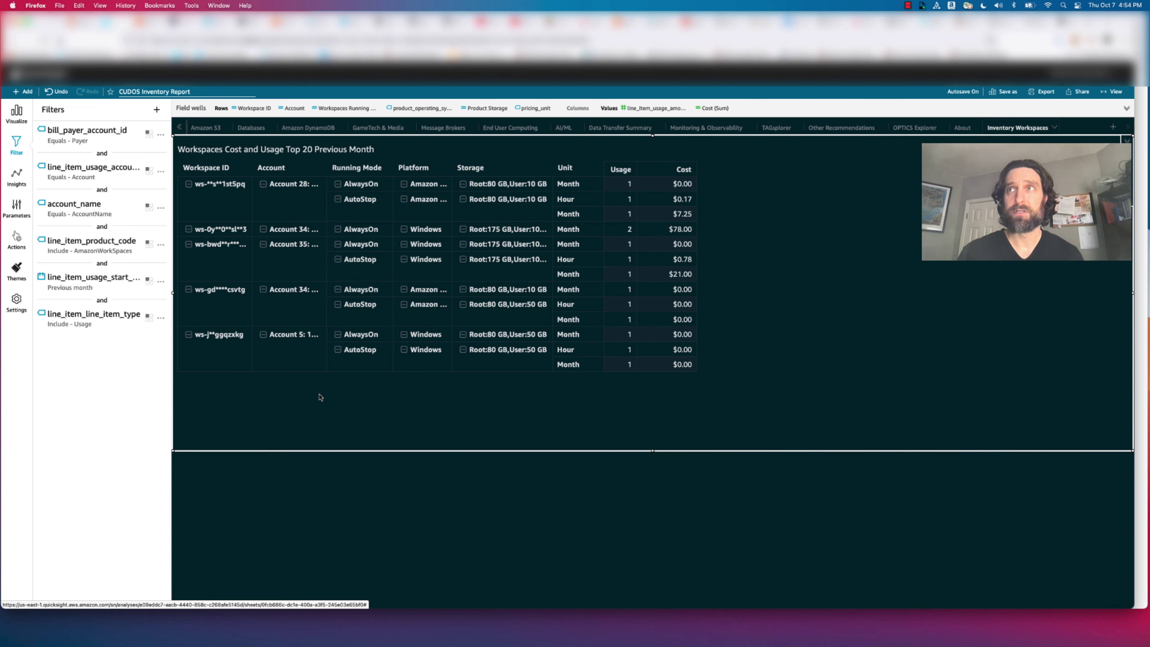
- Add Sheet 3, then find the Databases sheet's TOP 10 Instances by Usage Cost Previous Month table
click(1115, 127)
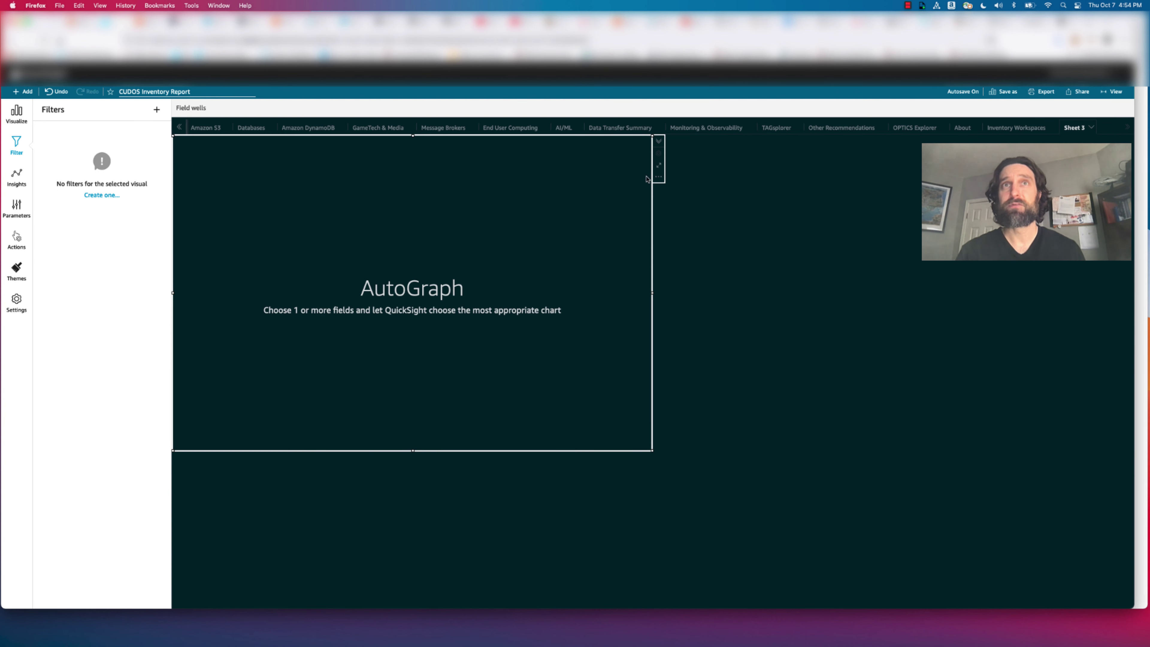
click(255, 128)
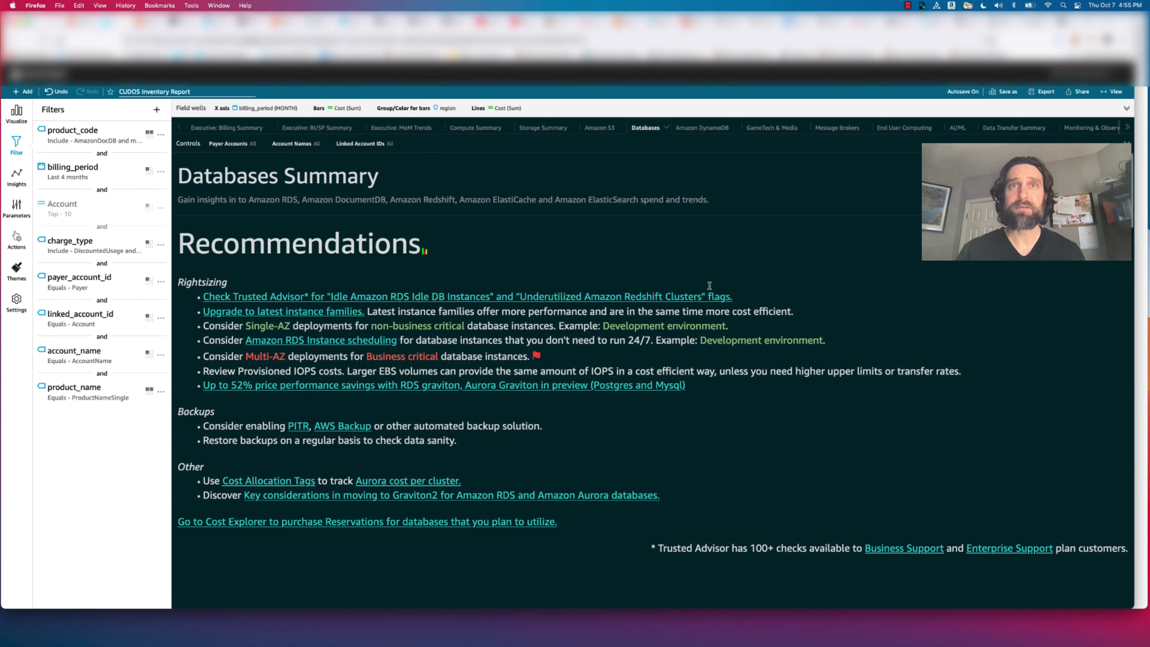
scroll(710, 285, down, 15)
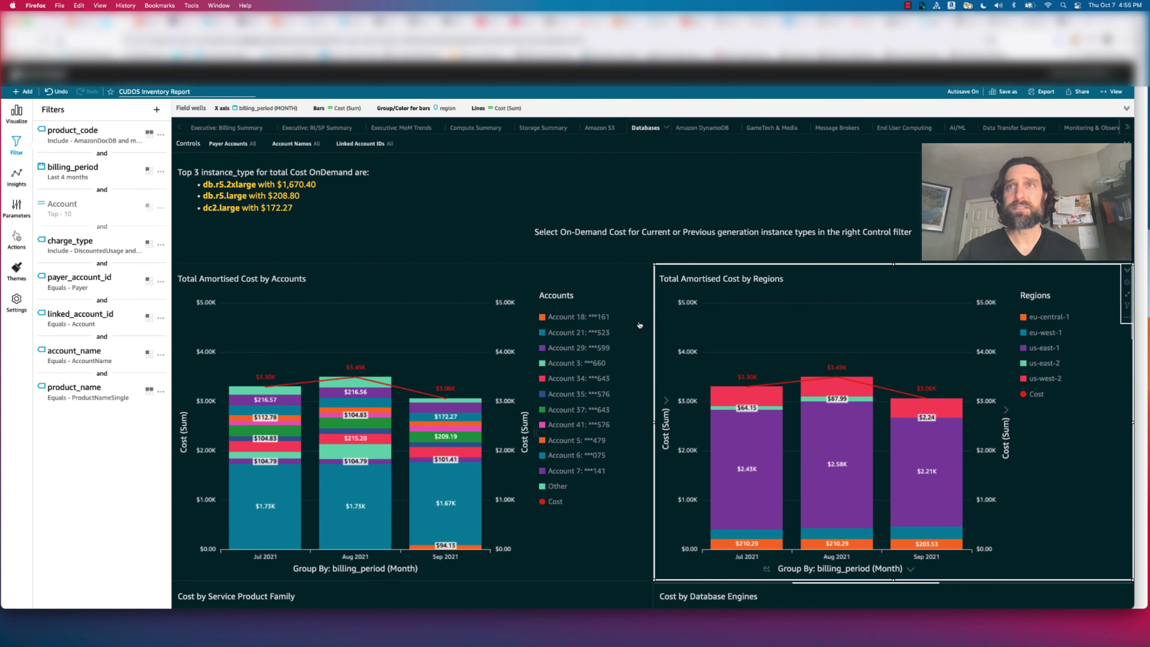
scroll(639, 325, down, 8)
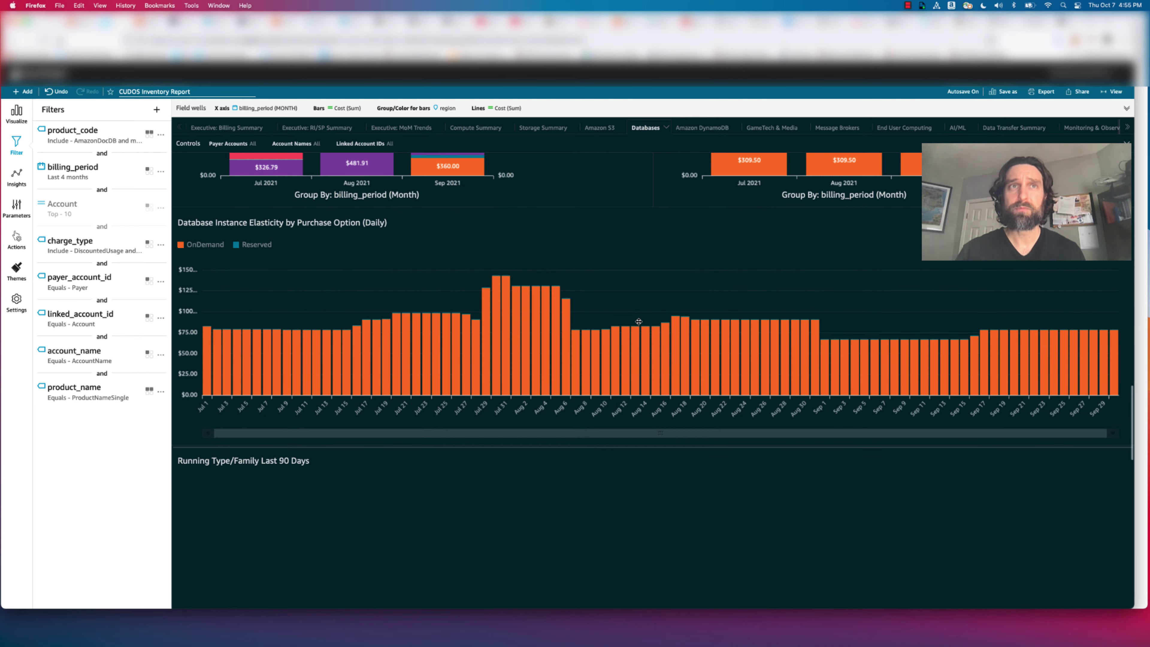
scroll(639, 322, down, 8)
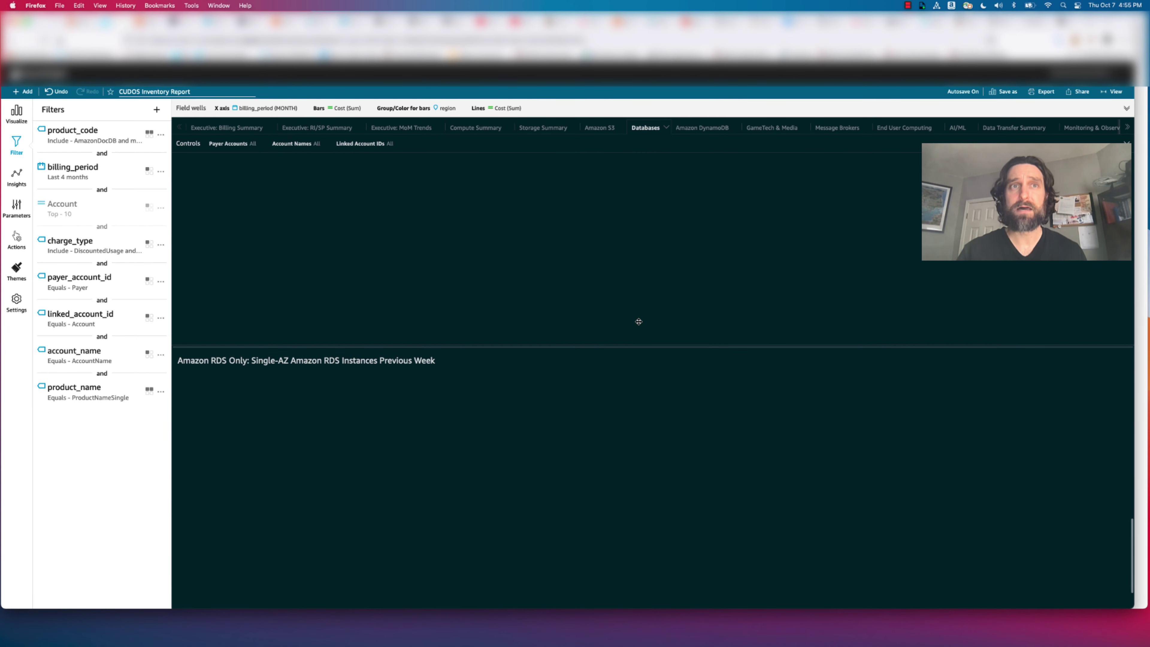
scroll(639, 322, down, 3)
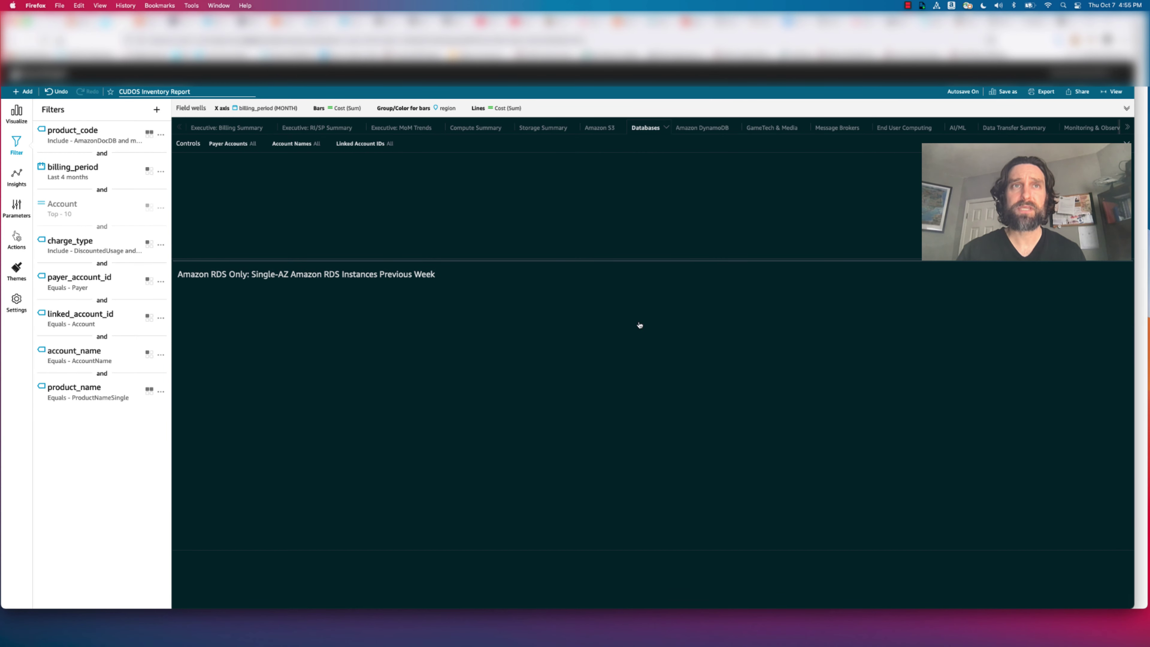
scroll(639, 326, up, 7)
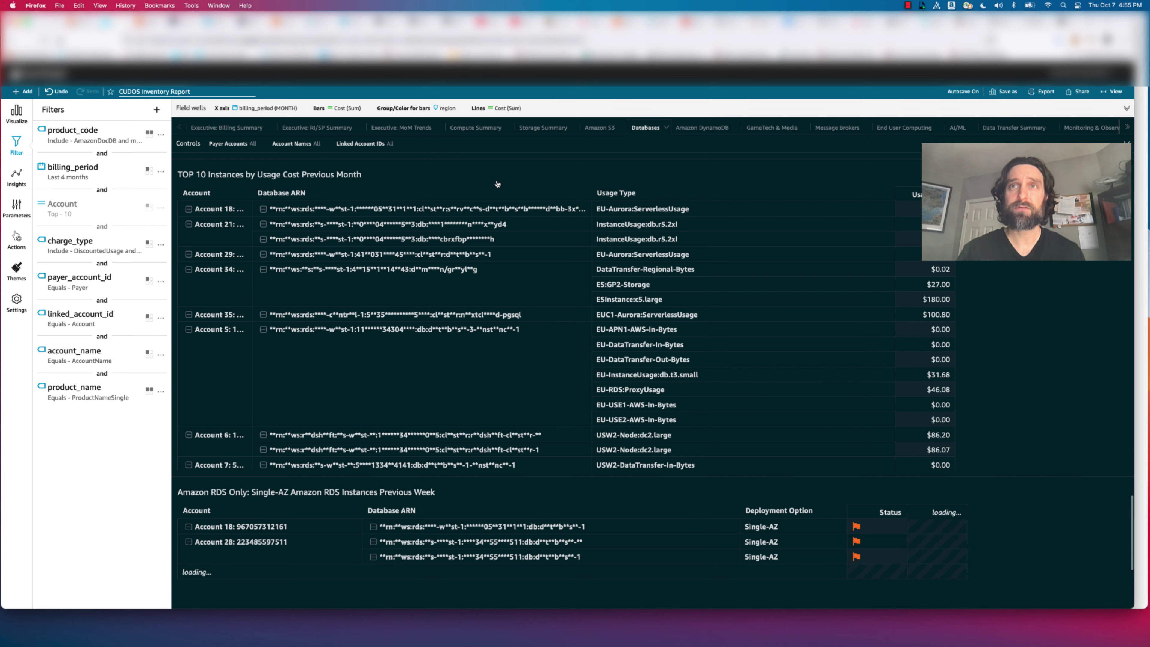
scroll(497, 184, up, 5)
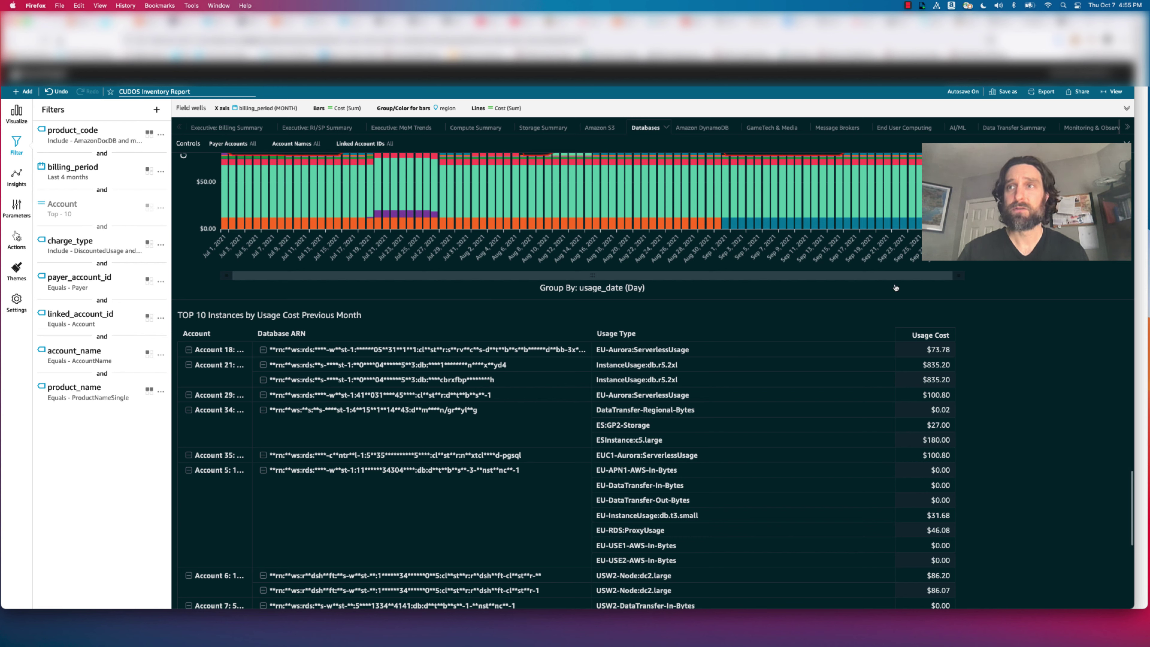
- Duplicate the TOP 10 Instances by Usage Cost table to Sheet 3
click(981, 328)
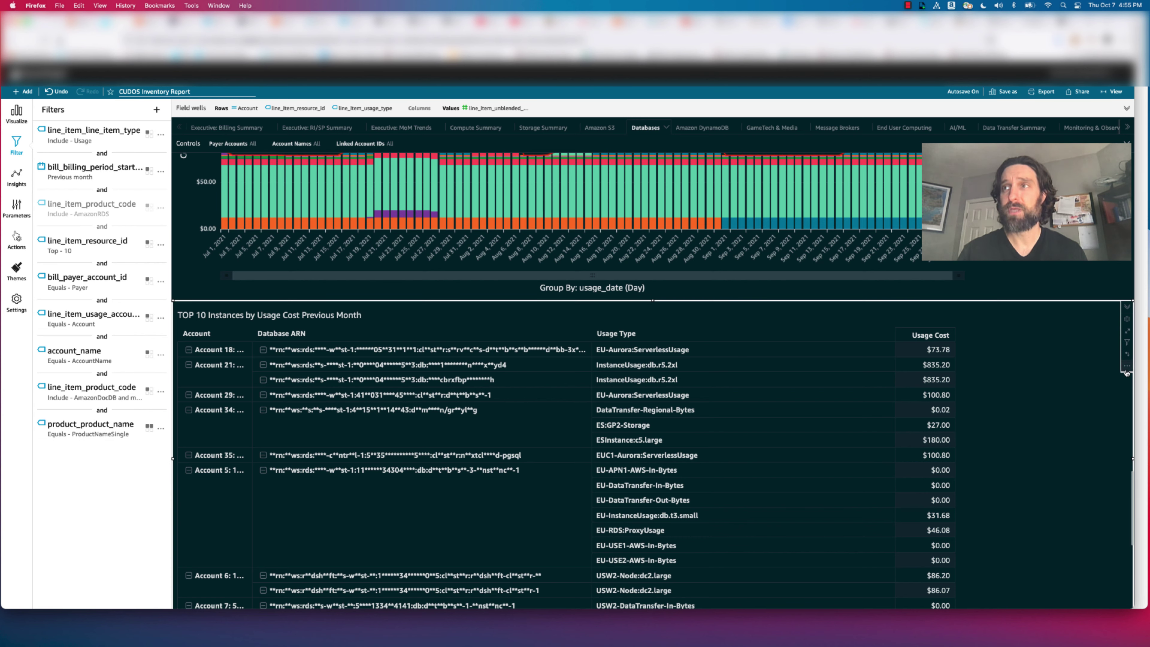
click(1128, 368)
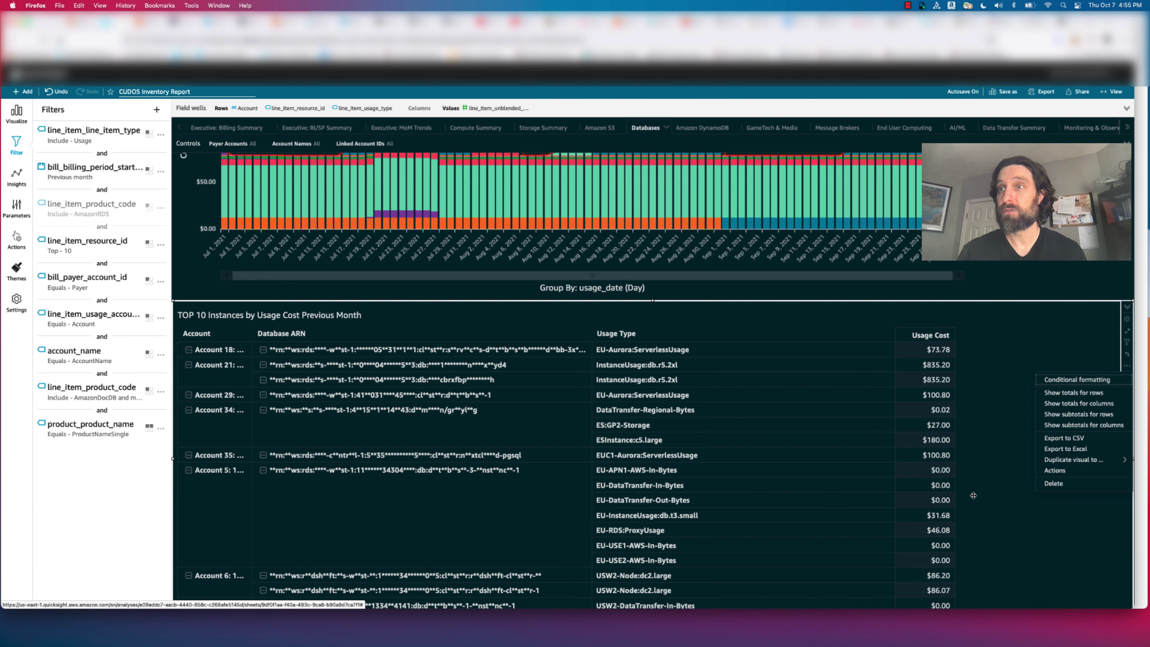
mouse_move(1078, 459)
scroll(992, 489, down, 5)
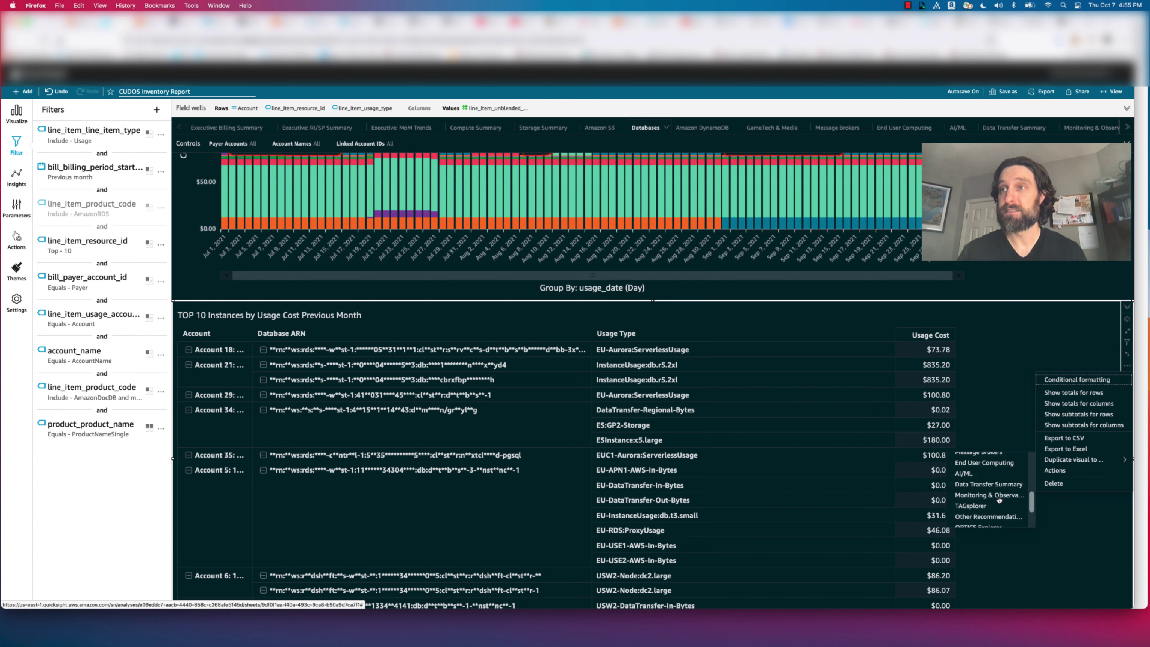
click(983, 524)
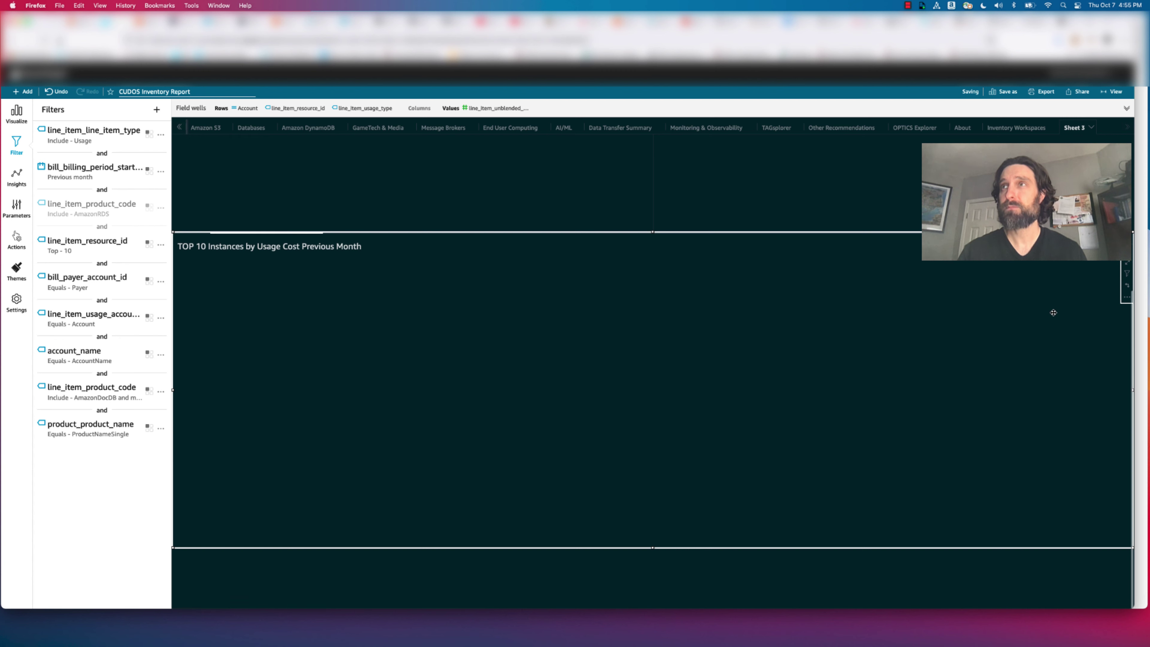
- Rename Sheet 3 to 'Database Instances'
click(1092, 129)
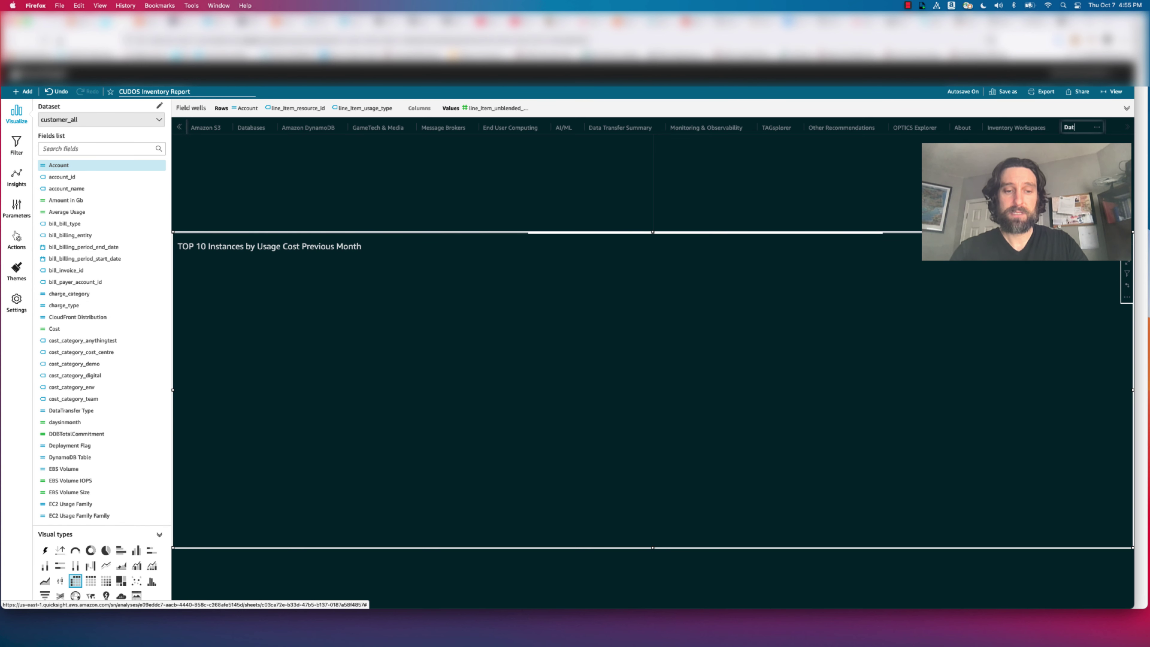
text(Instances)
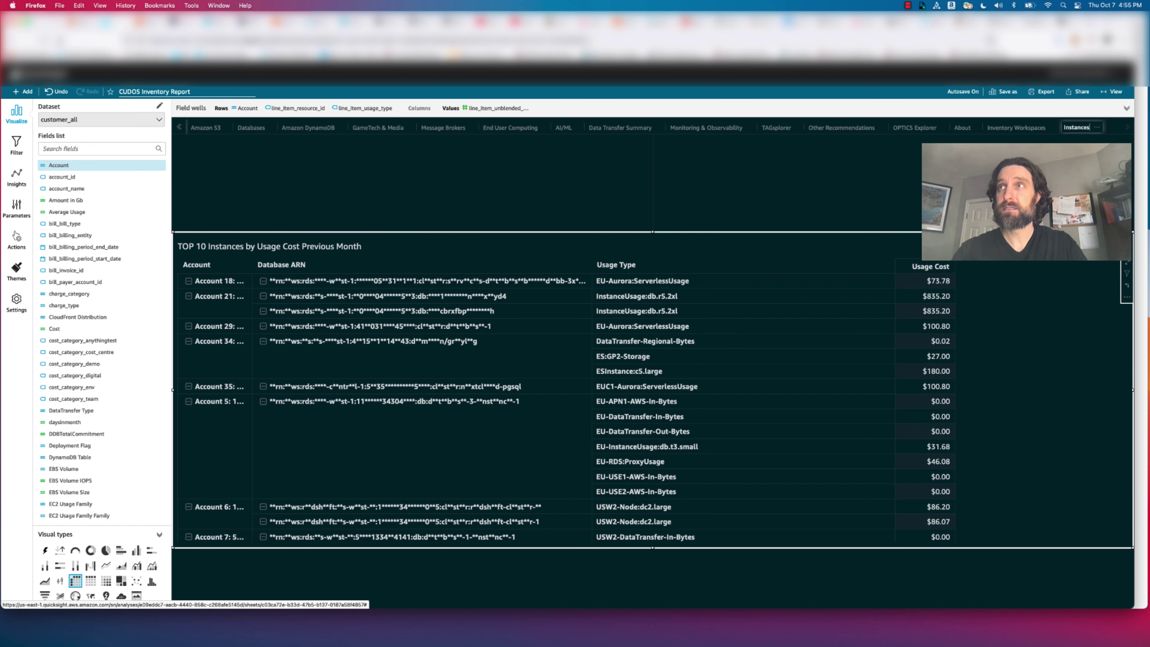
key(Return)
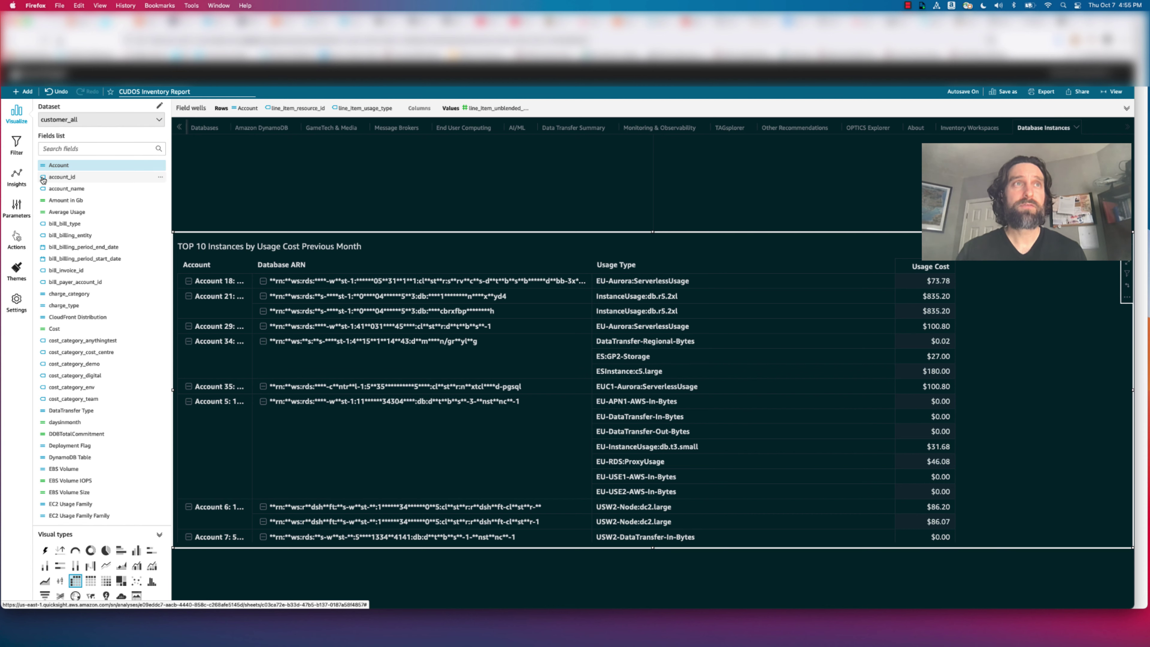
- Delete the instances table's line_item_resource_id Top 10 filter
click(16, 144)
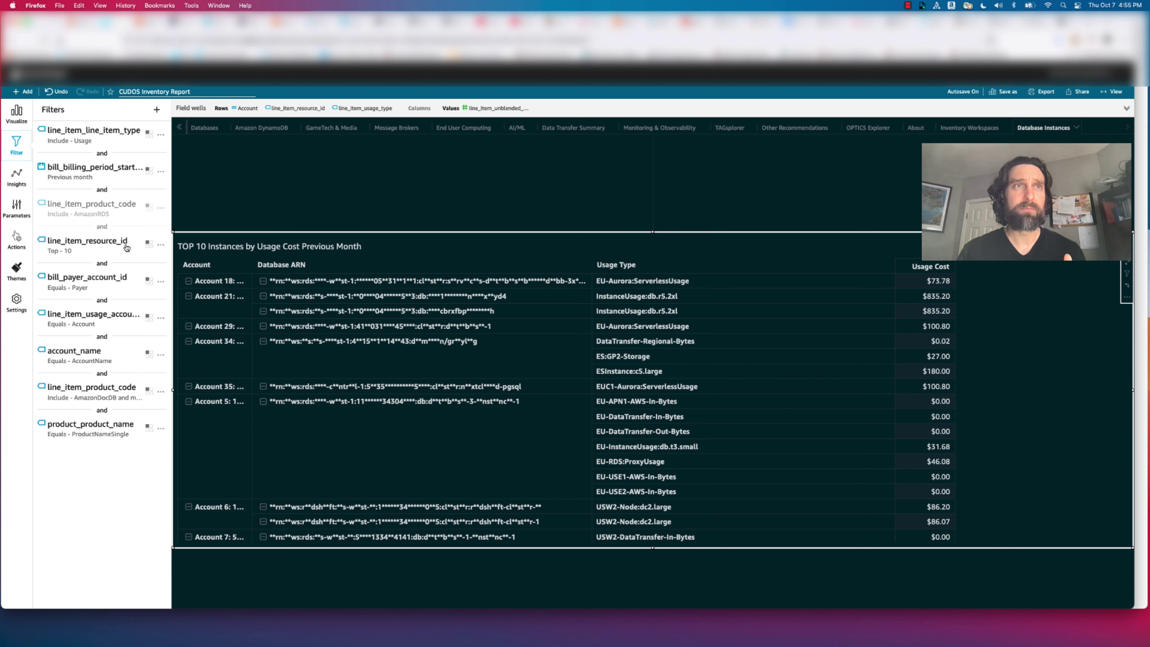
click(161, 244)
click(170, 297)
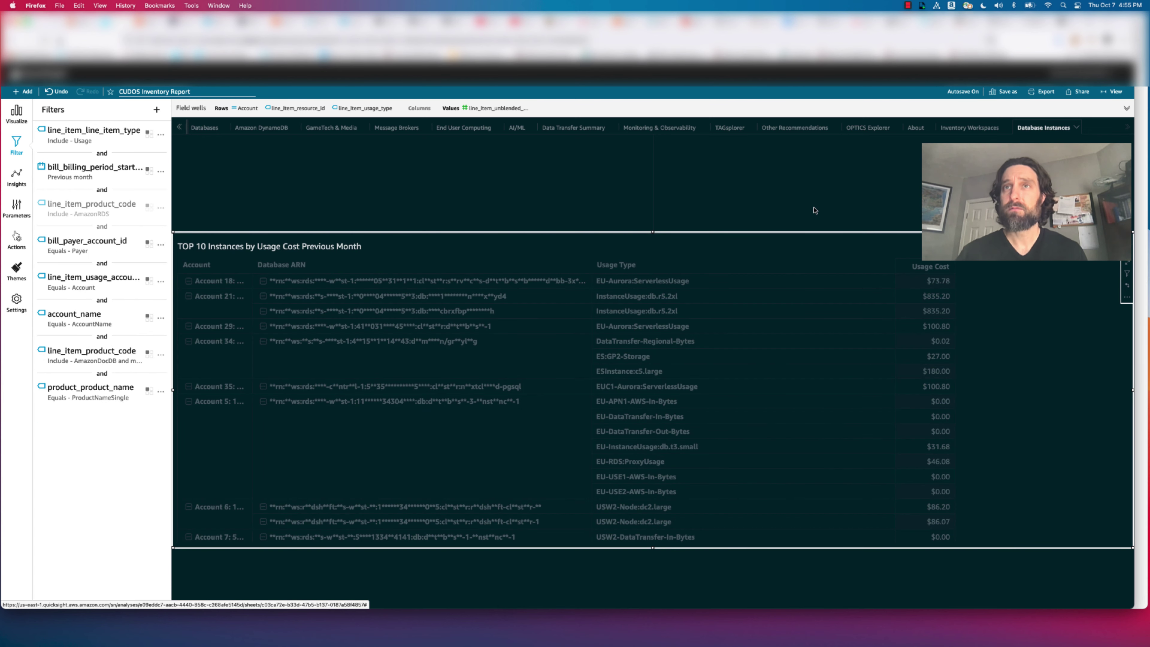
- Delete the empty AutoGraph visual from the sheet
scroll(797, 215, up, 3)
click(639, 262)
scroll(657, 195, up, 2)
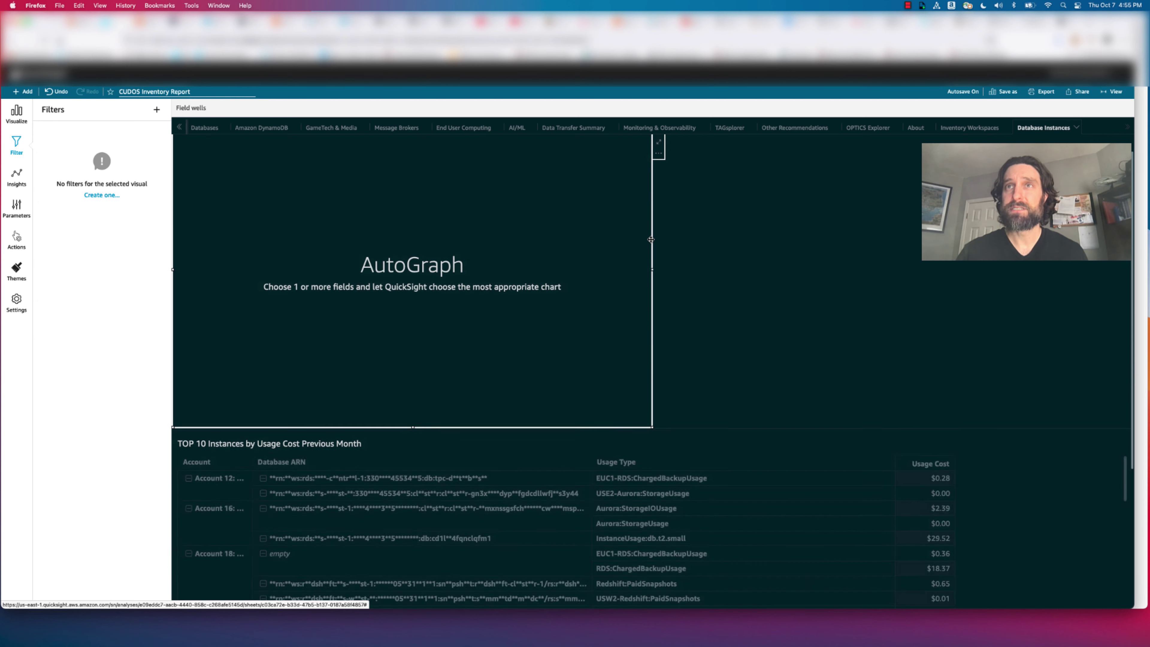
click(658, 178)
click(689, 225)
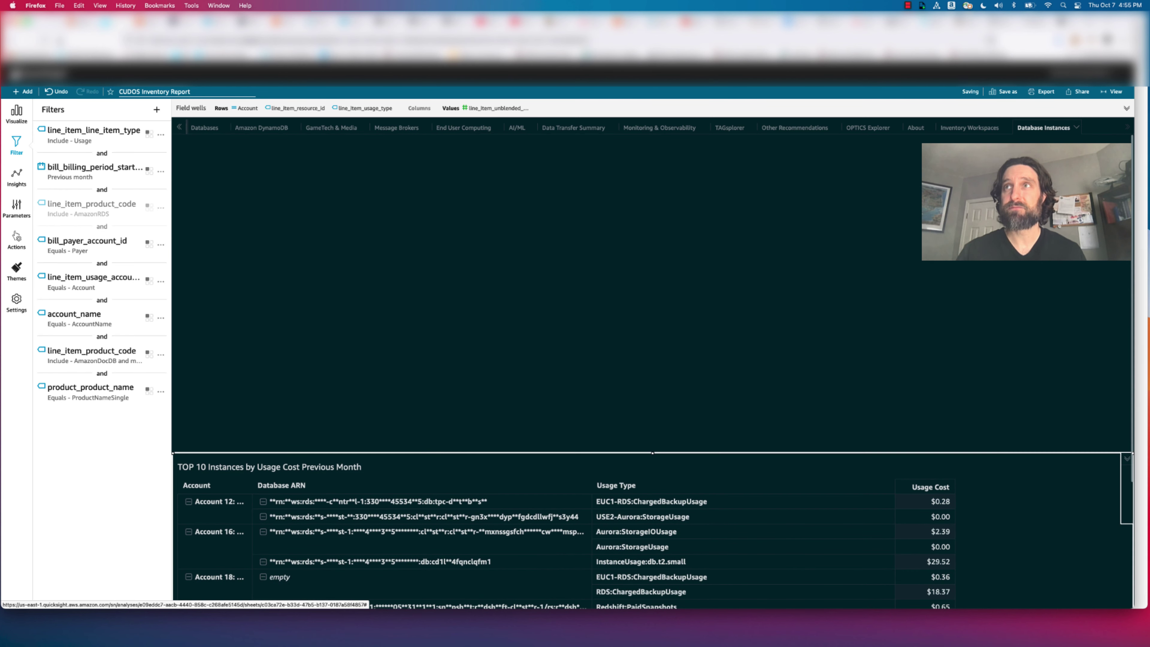
- Delete the Other Recommendations and TAGsplorer sheets from the analysis
click(976, 129)
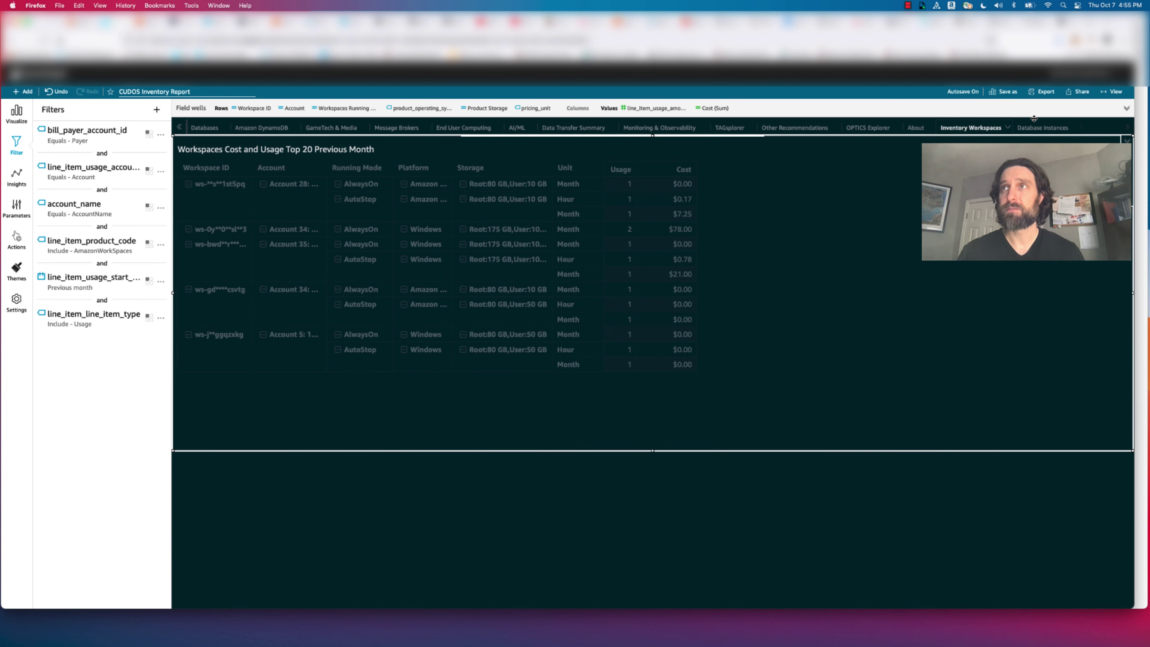
click(1038, 129)
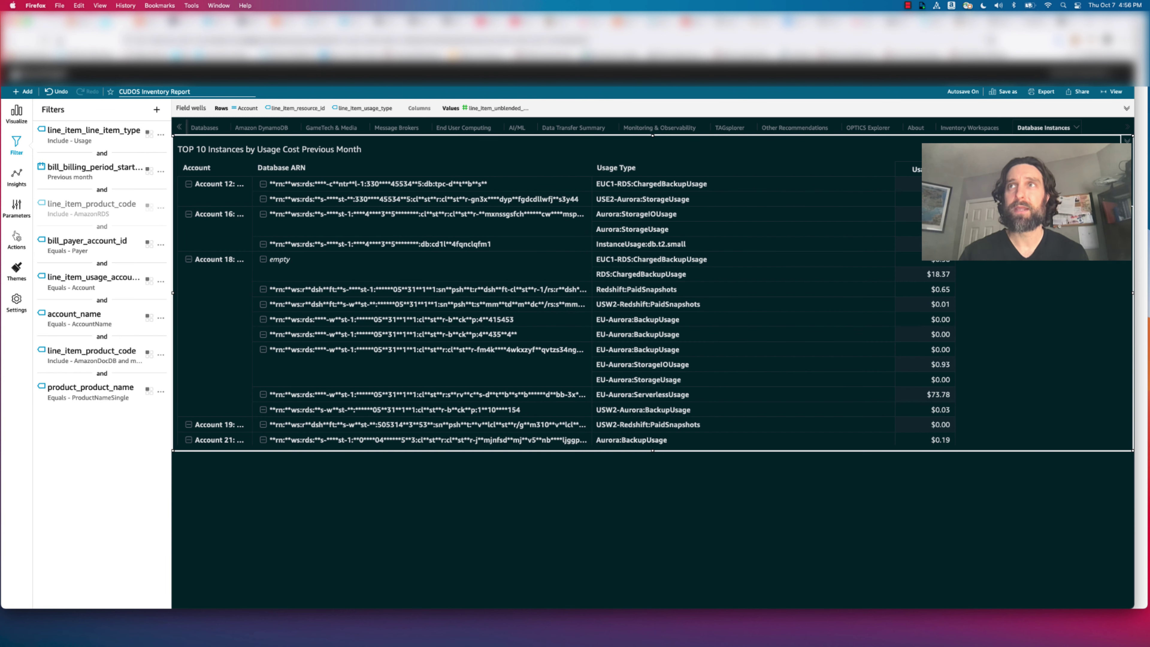
click(915, 128)
click(930, 129)
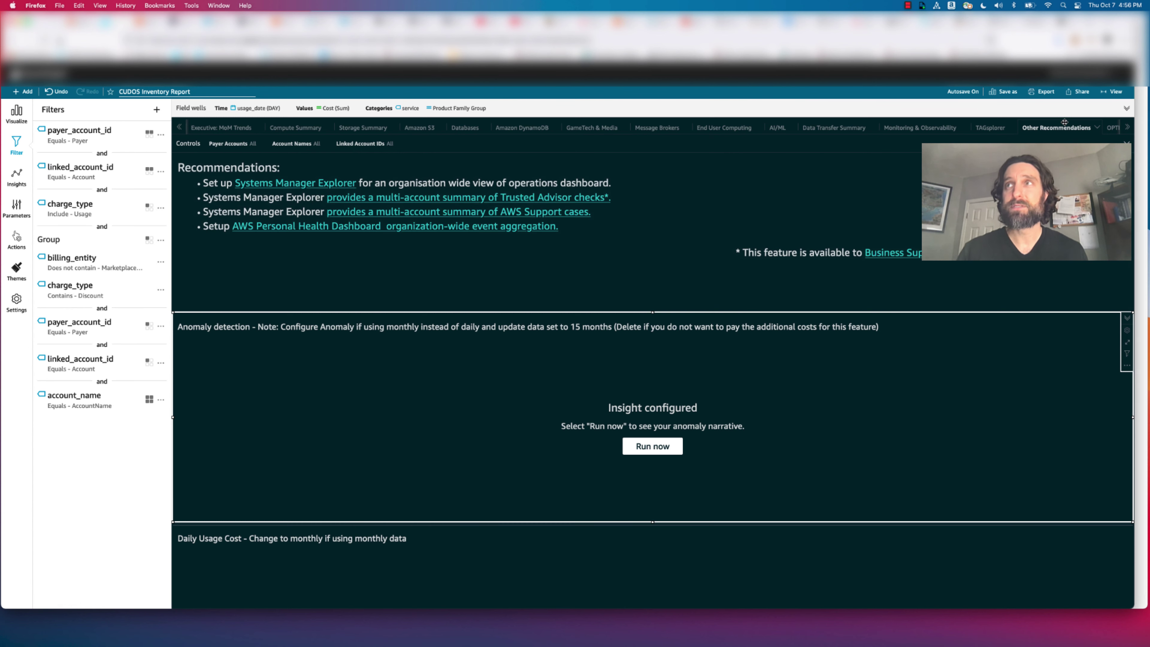
click(990, 127)
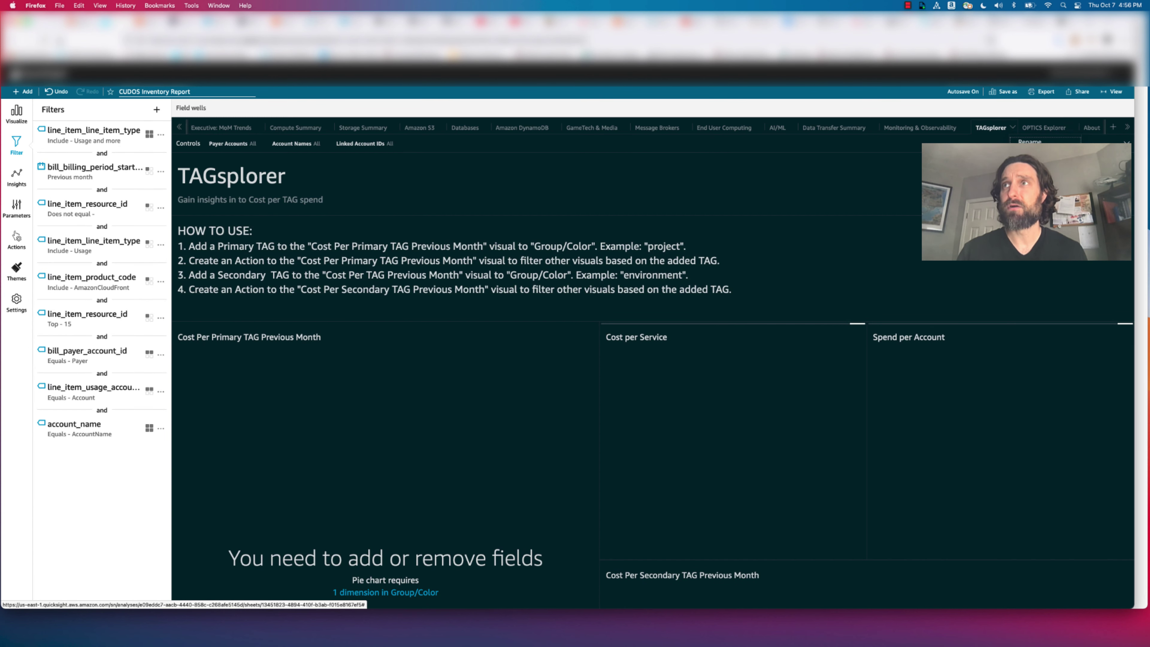
click(920, 127)
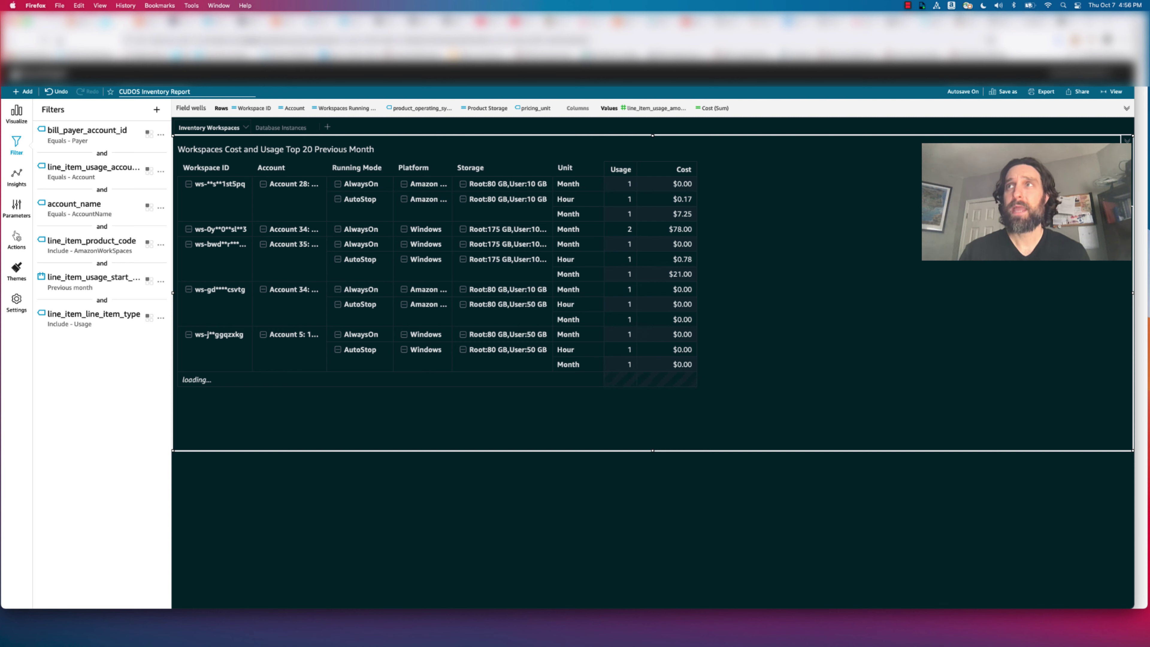
- Publish the analysis as a new dashboard named 'Inventory Report'
click(1079, 96)
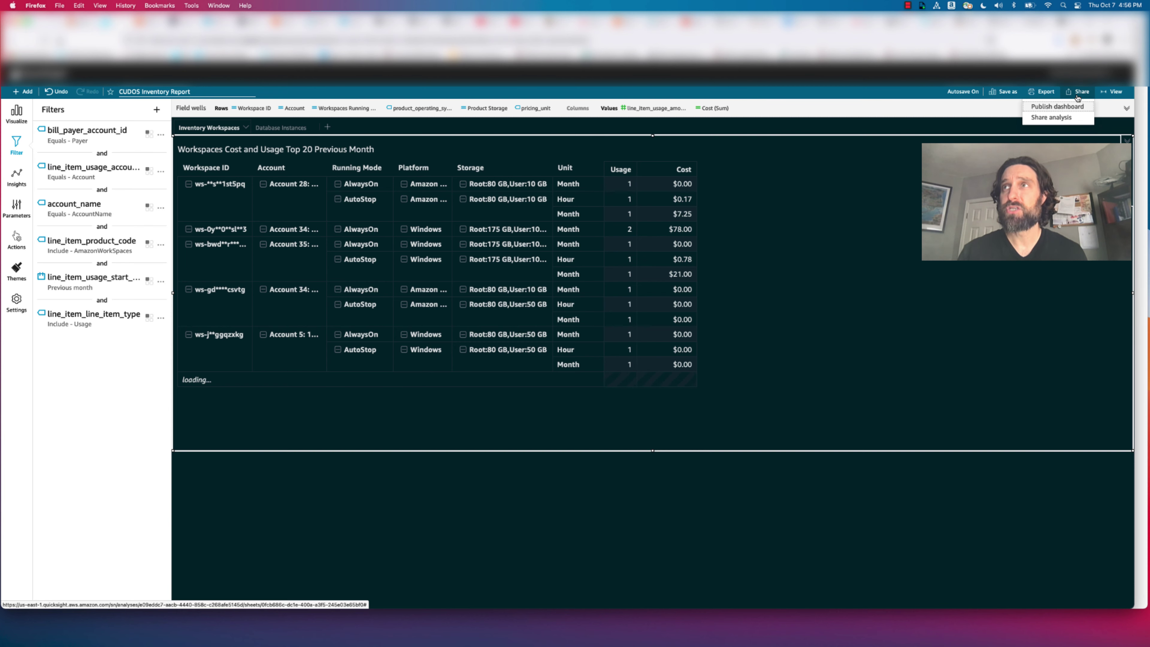
click(1058, 107)
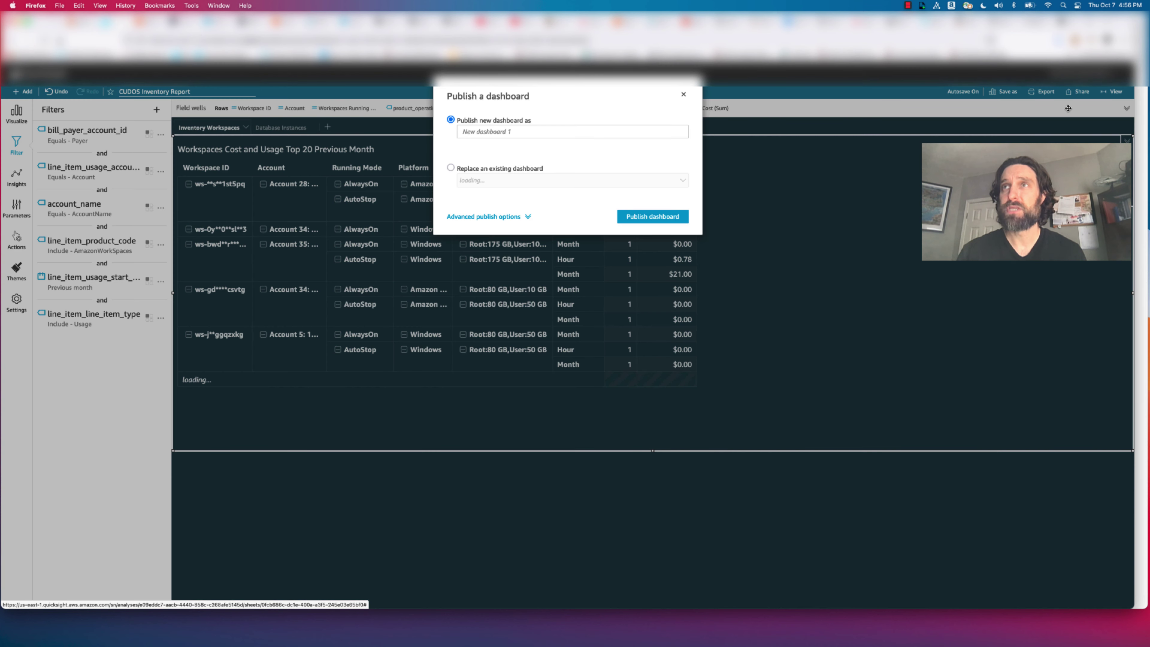
click(500, 131)
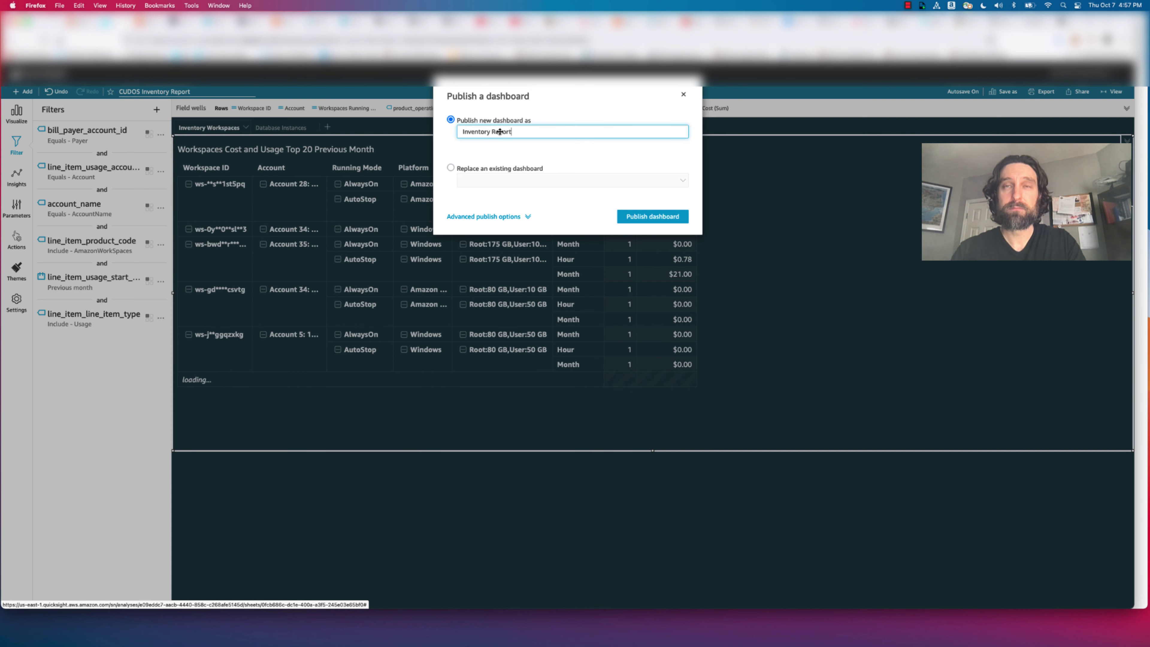
click(648, 212)
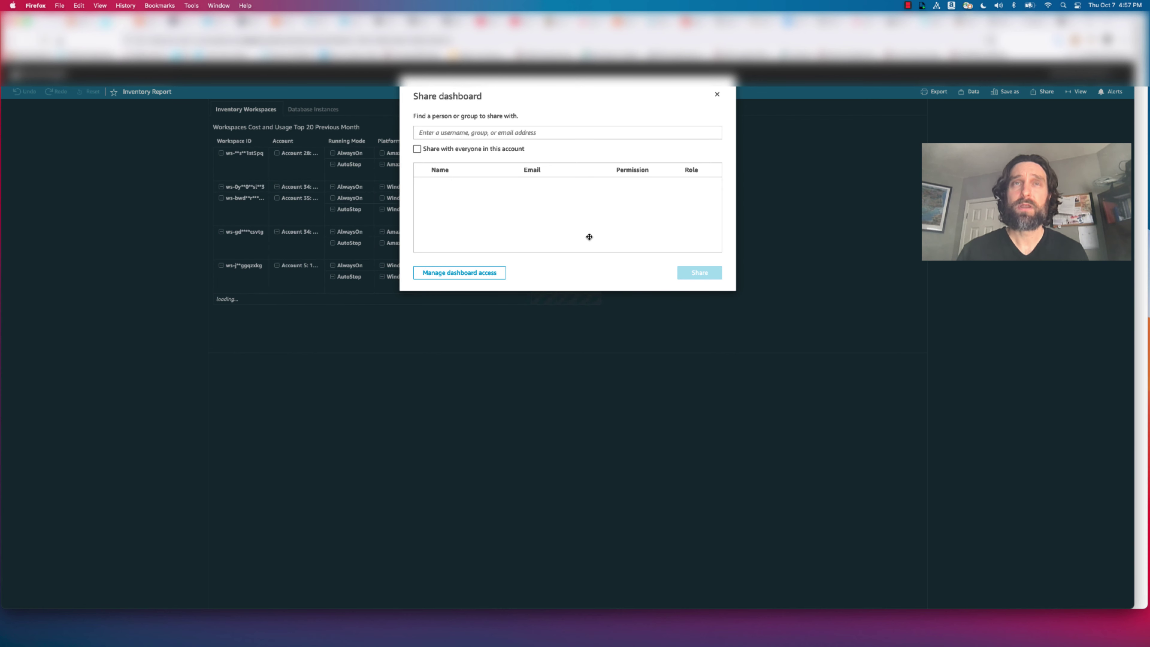
- Start an email report from the Inventory Report dashboard and write a short body message
click(718, 95)
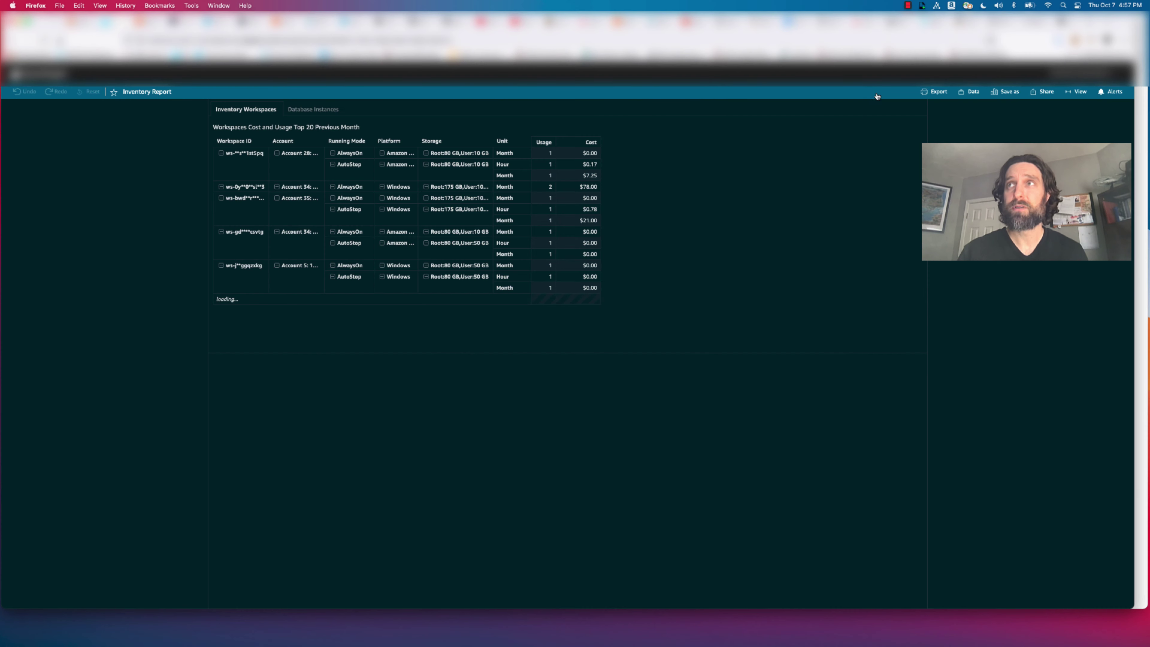
click(1042, 92)
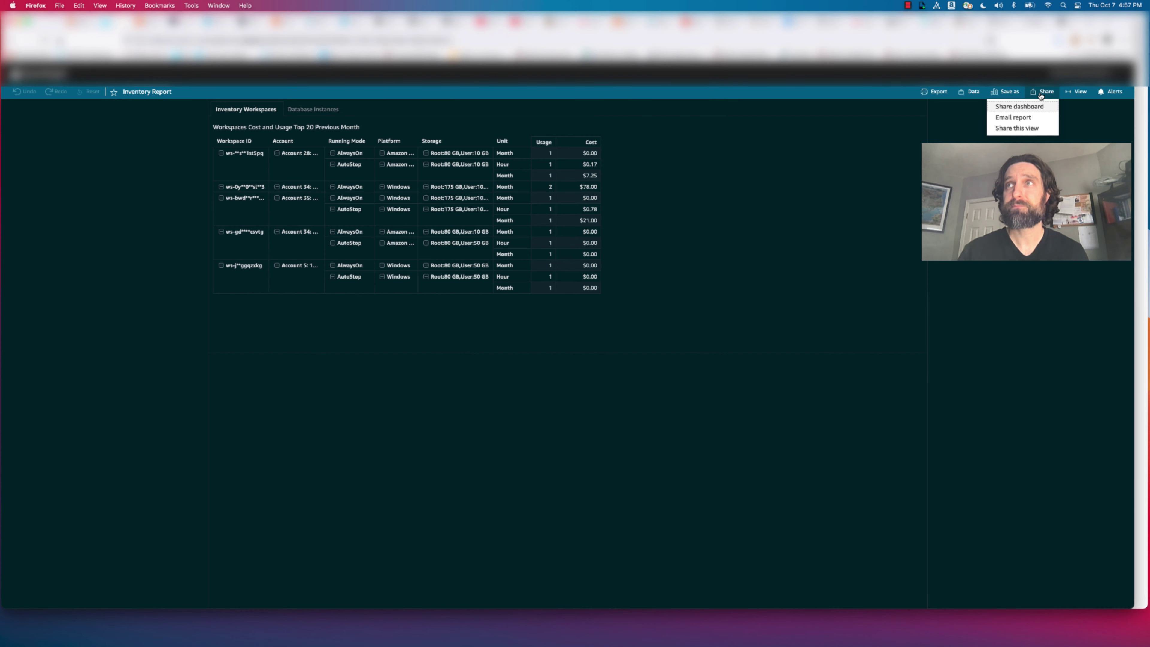
click(1034, 120)
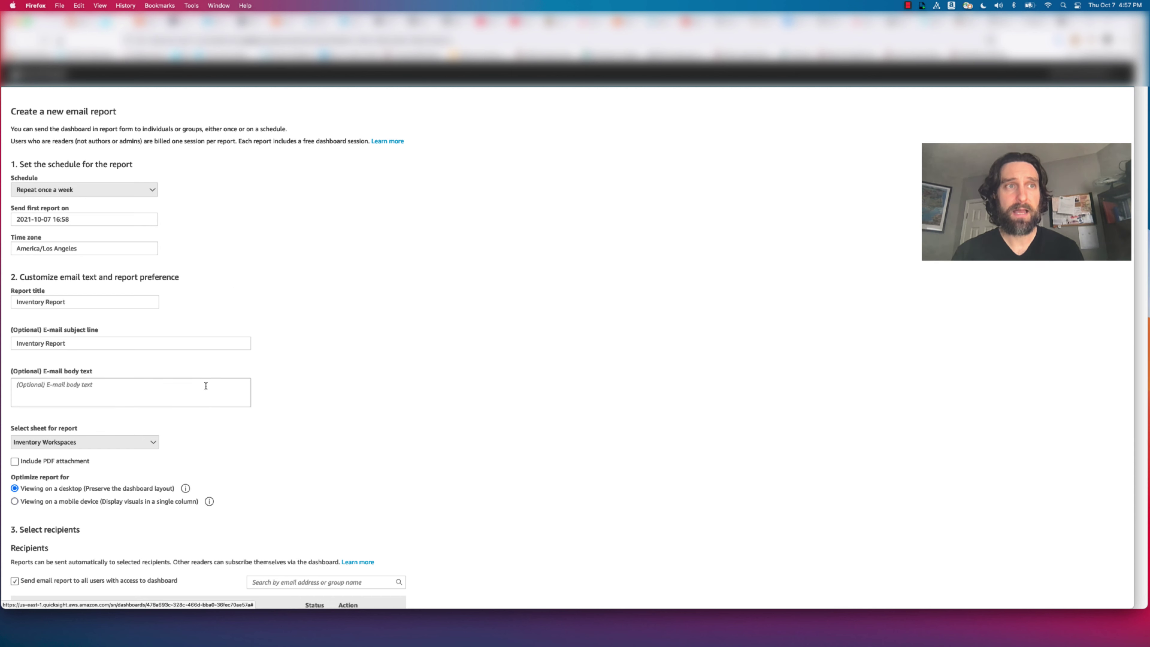
click(165, 385)
text(This is the daily)
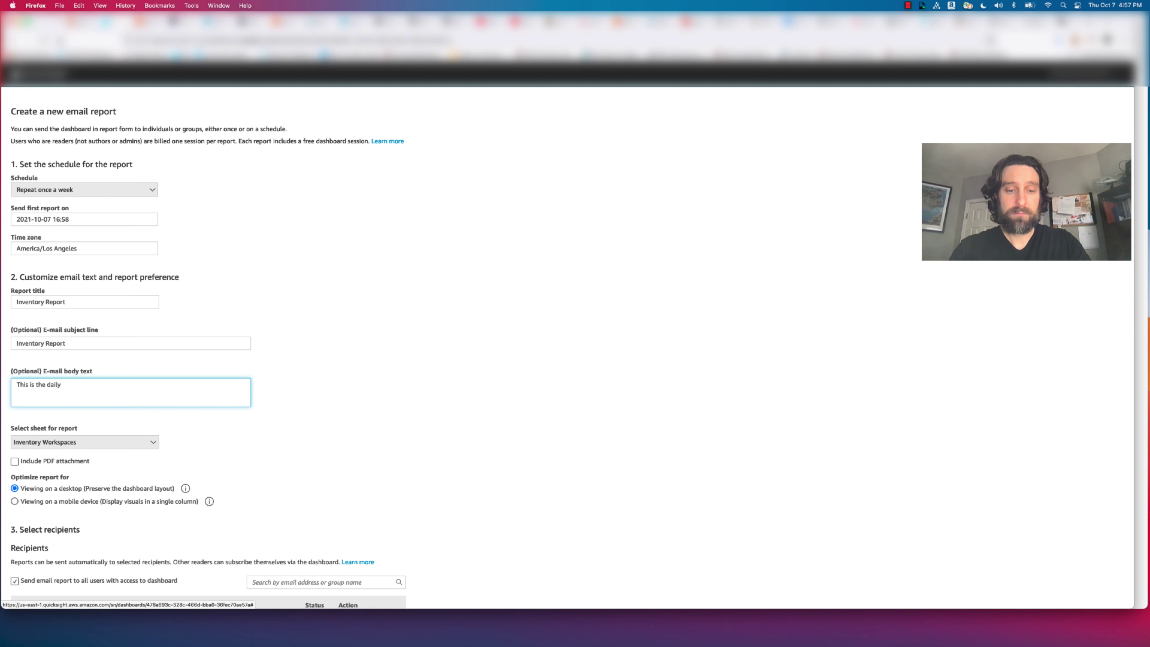
text(torey)
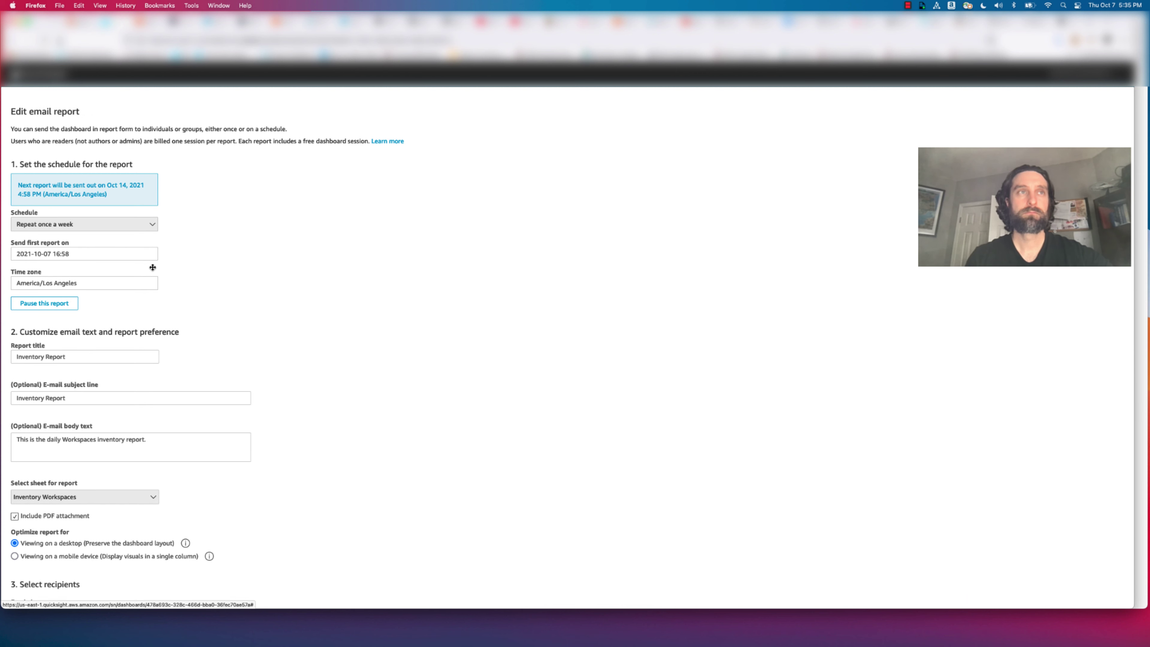
- Schedule the report to repeat once a day with a PDF attachment and update it
click(154, 229)
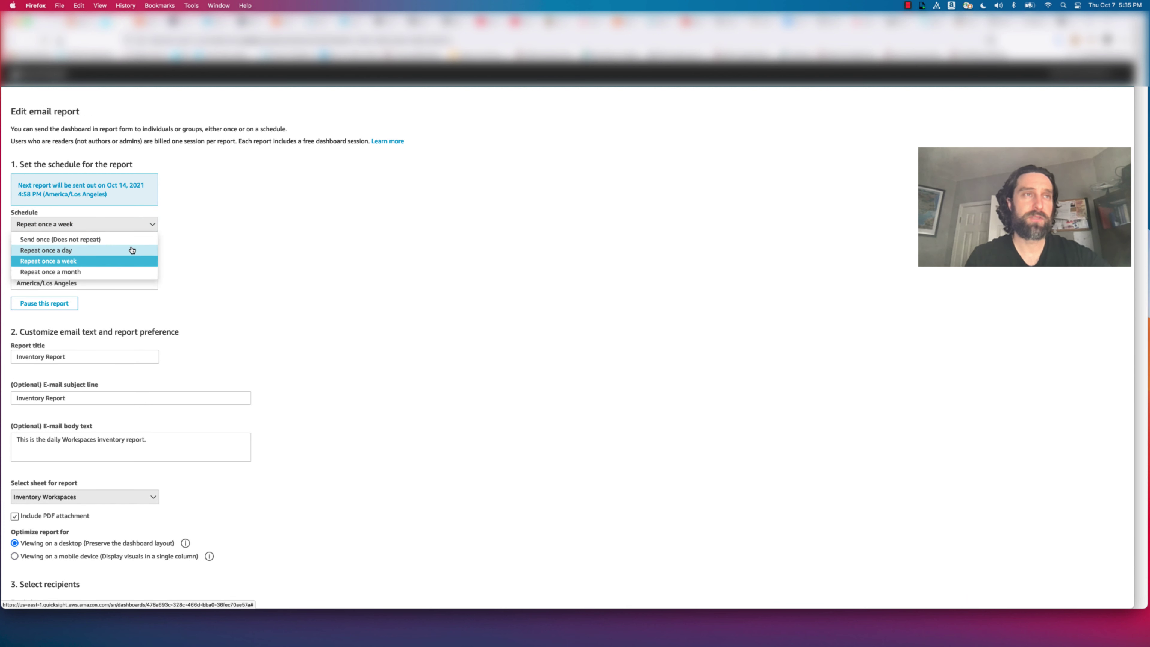
click(107, 251)
scroll(296, 275, down, 2)
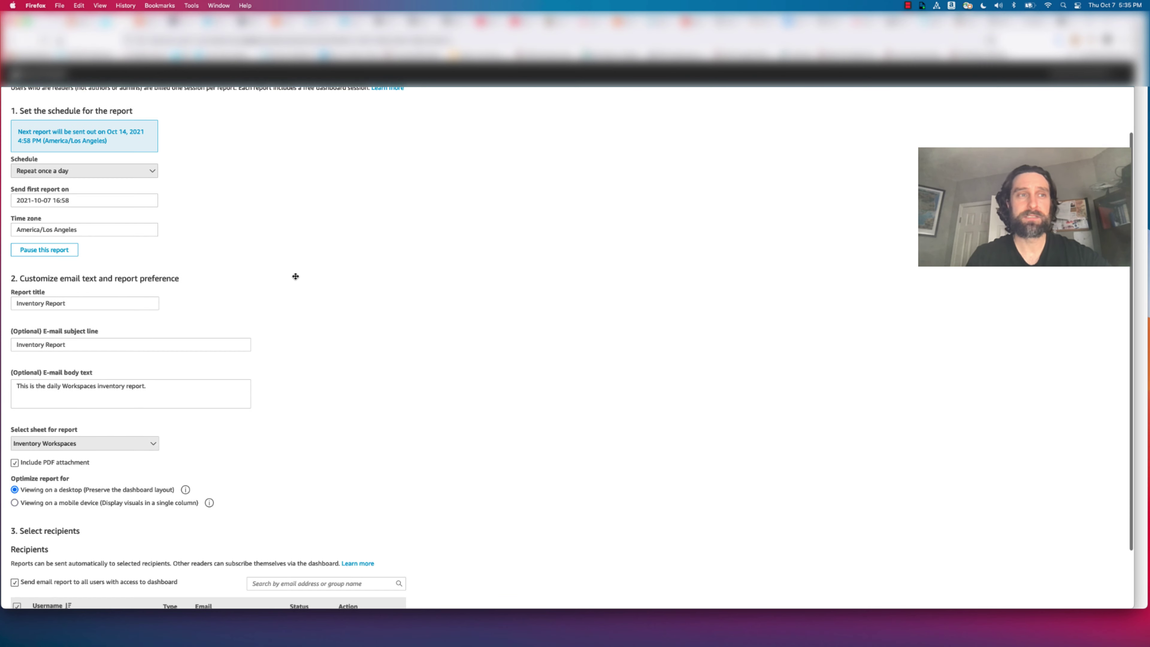
scroll(296, 277, down, 3)
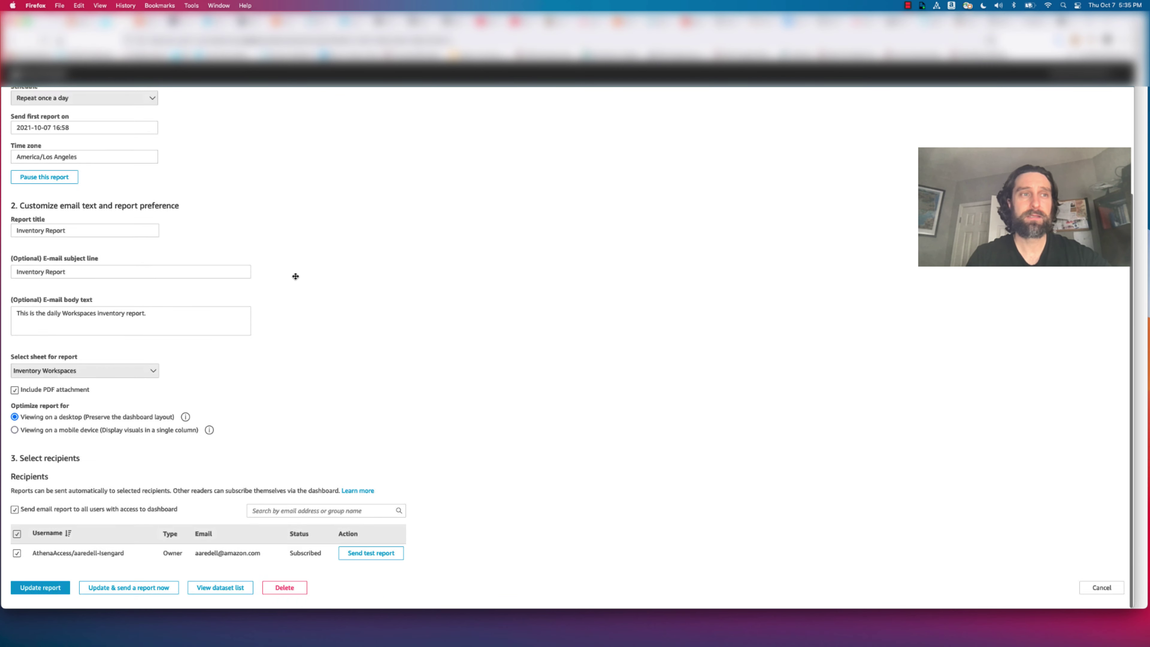
click(62, 593)
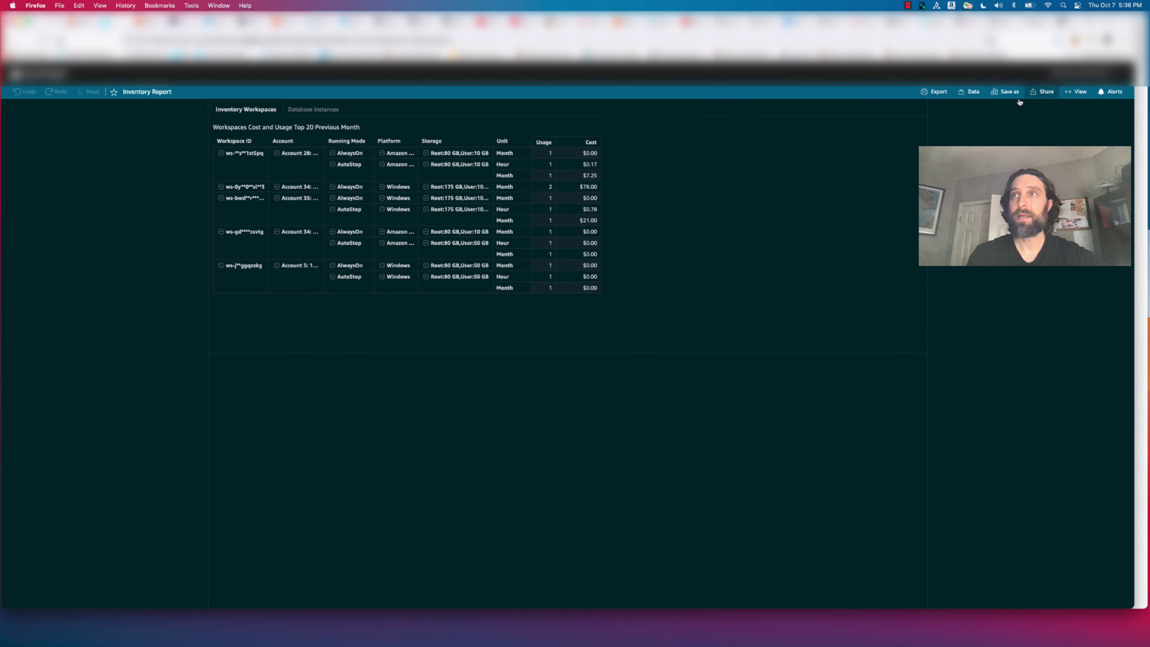
- Create an email report of the Database Instances sheet repeating once a day, and save it
click(1042, 92)
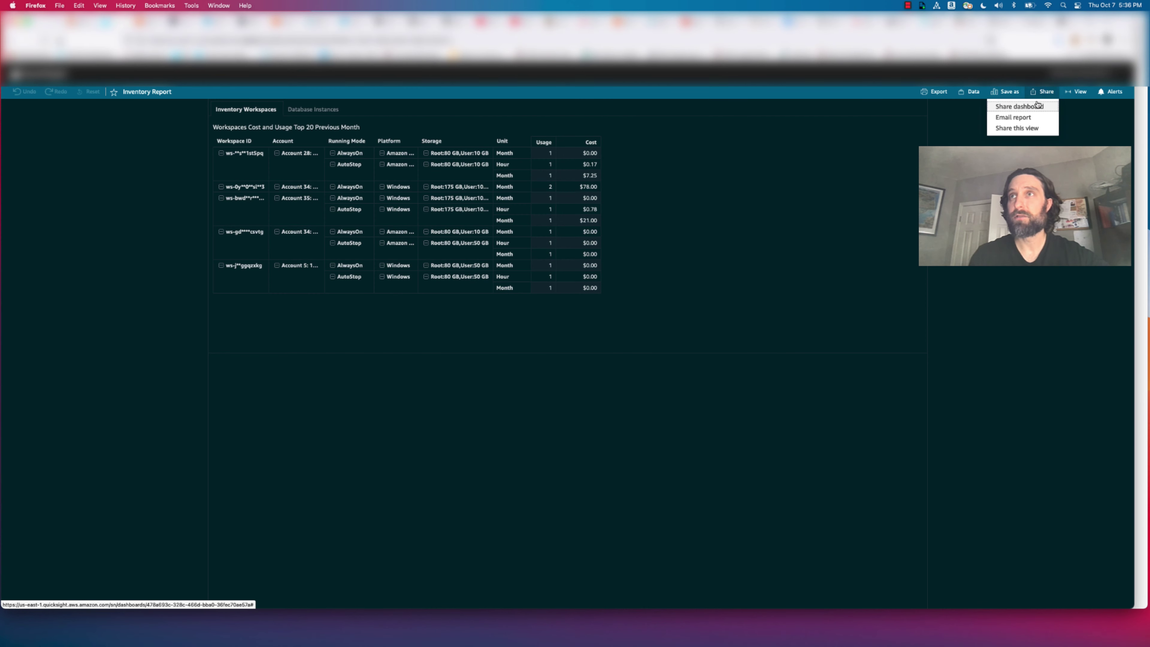
click(1022, 117)
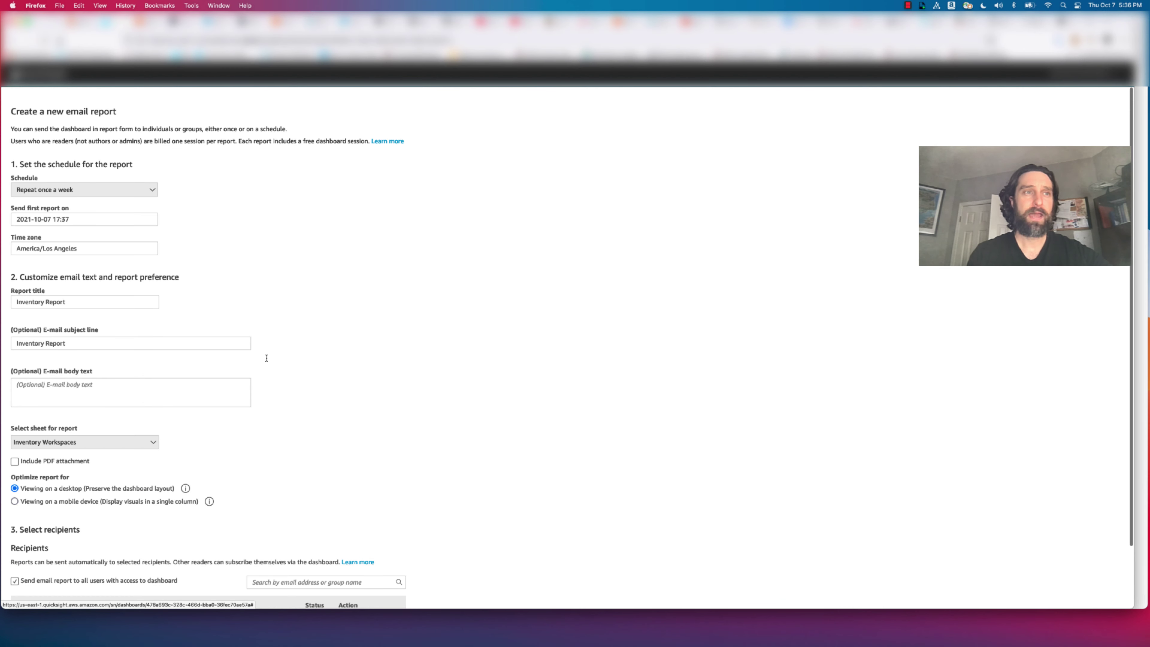
click(116, 442)
click(93, 471)
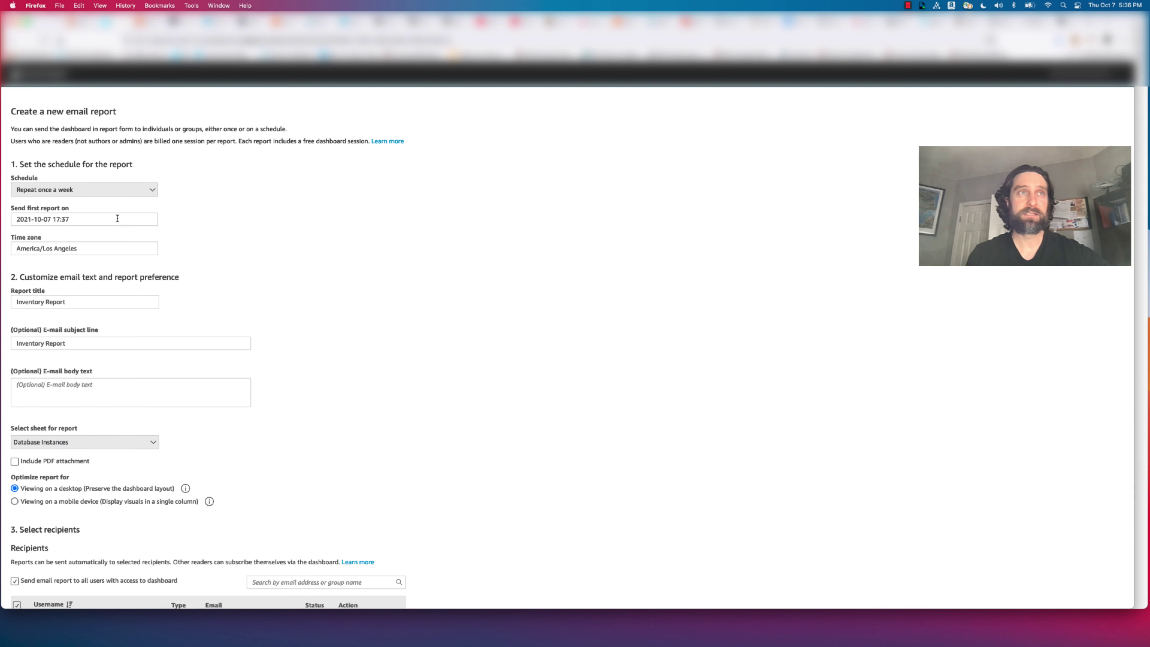
click(105, 190)
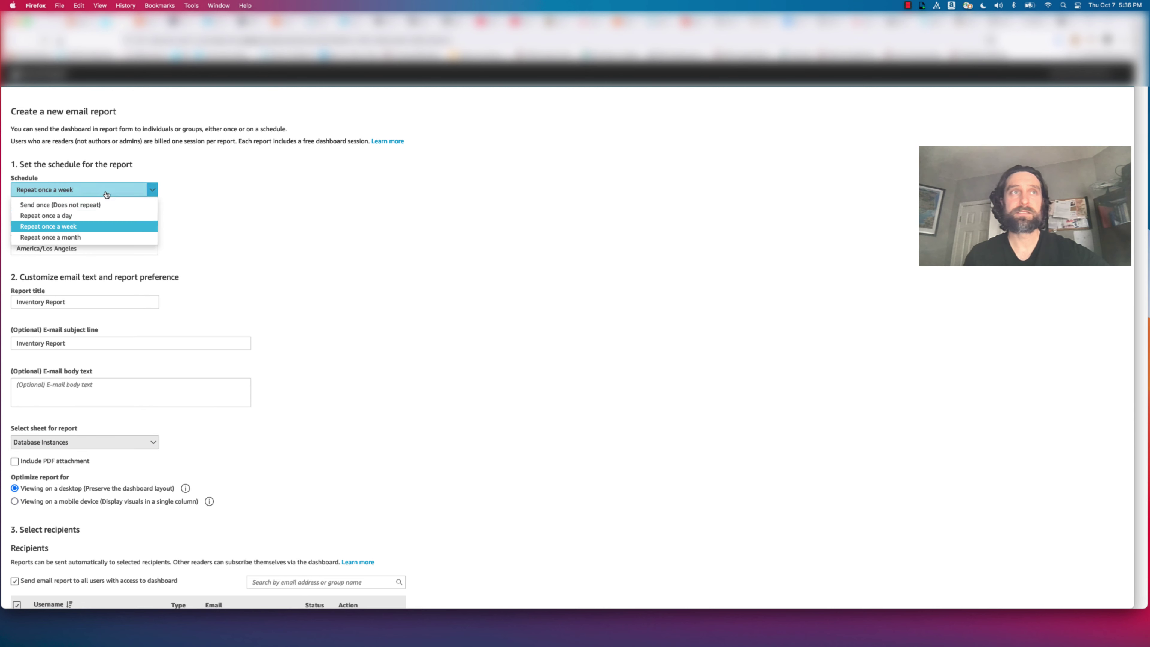
click(97, 219)
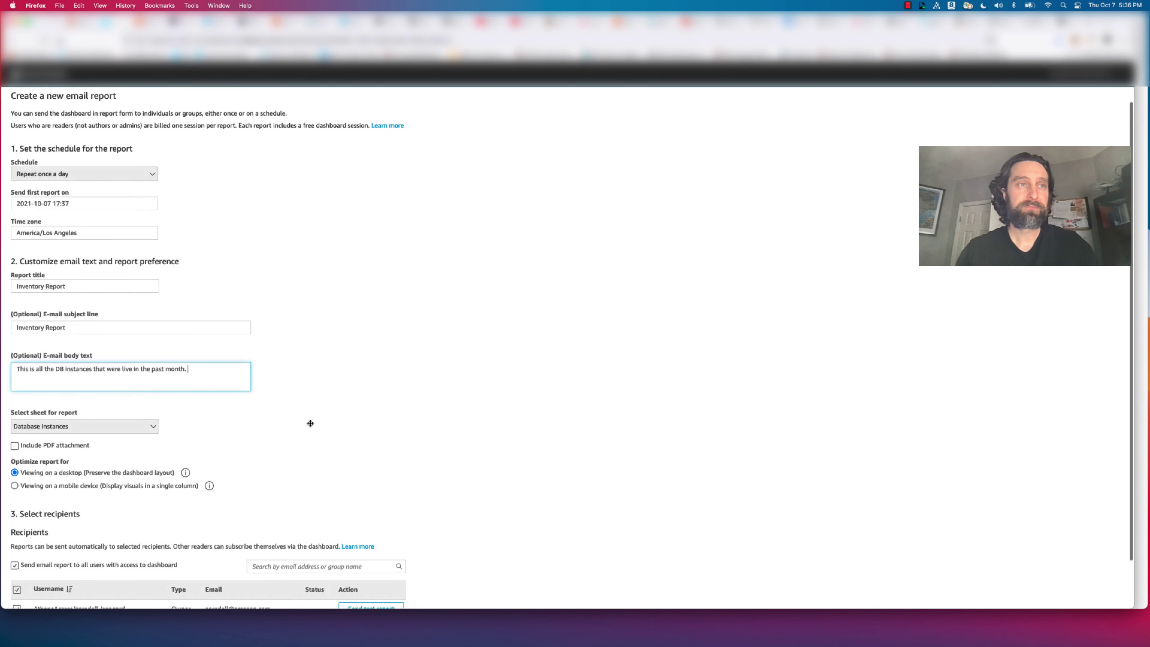
scroll(309, 421, down, 3)
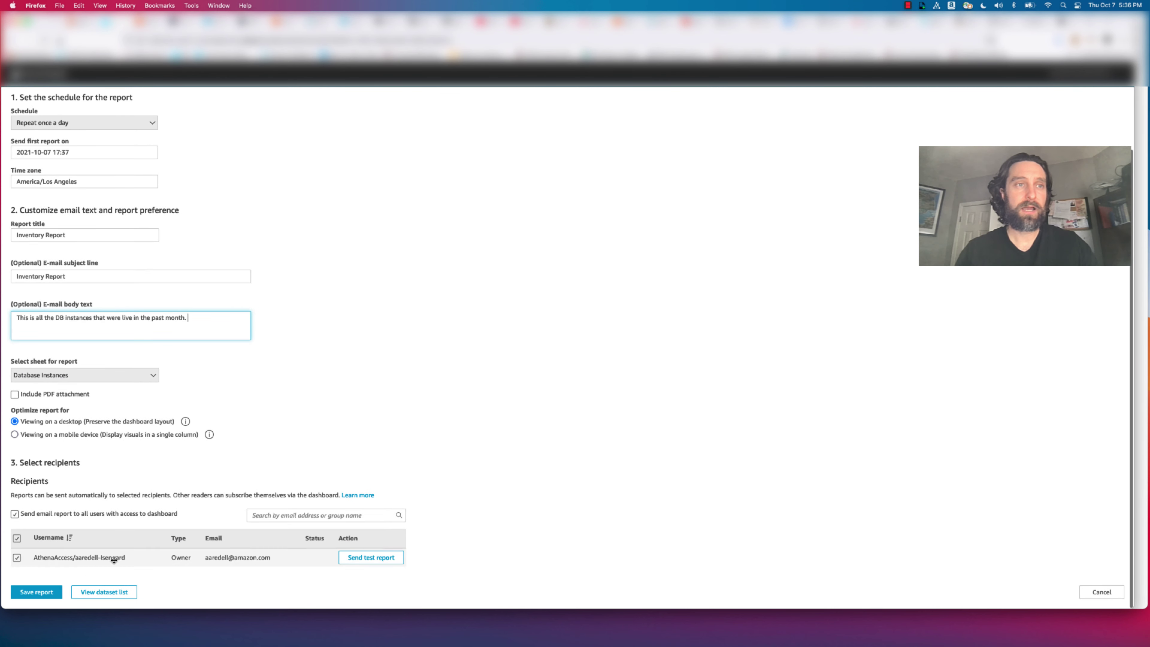
click(37, 592)
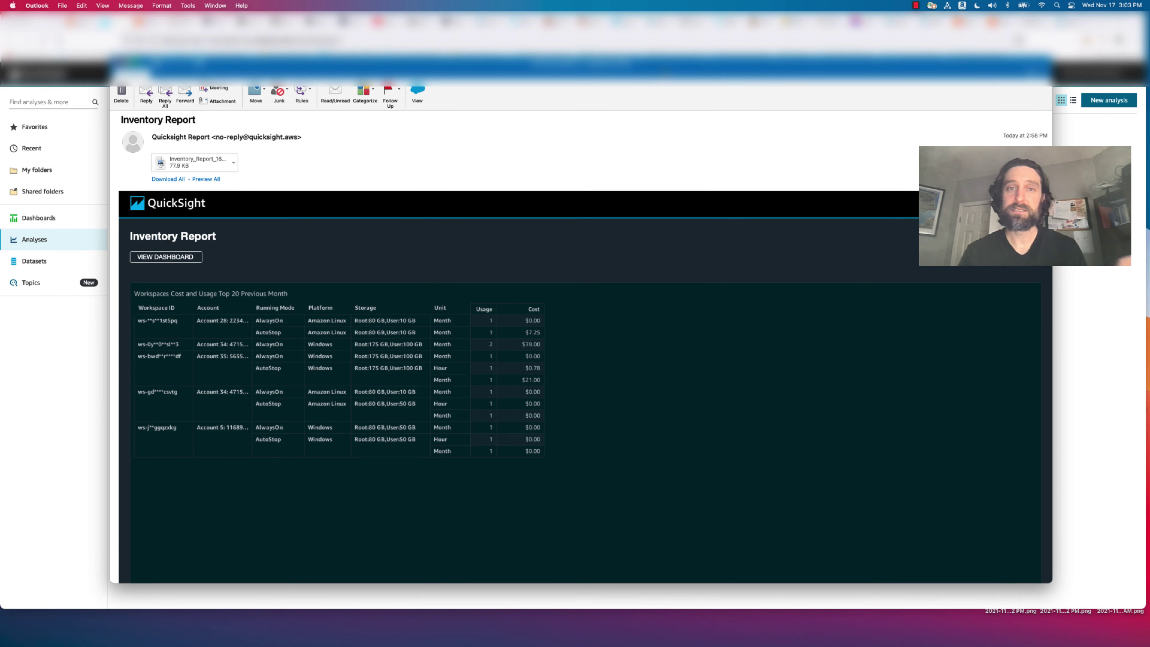
- Preview the PDF report attached to the Inventory Report email in Outlook
click(233, 163)
click(248, 188)
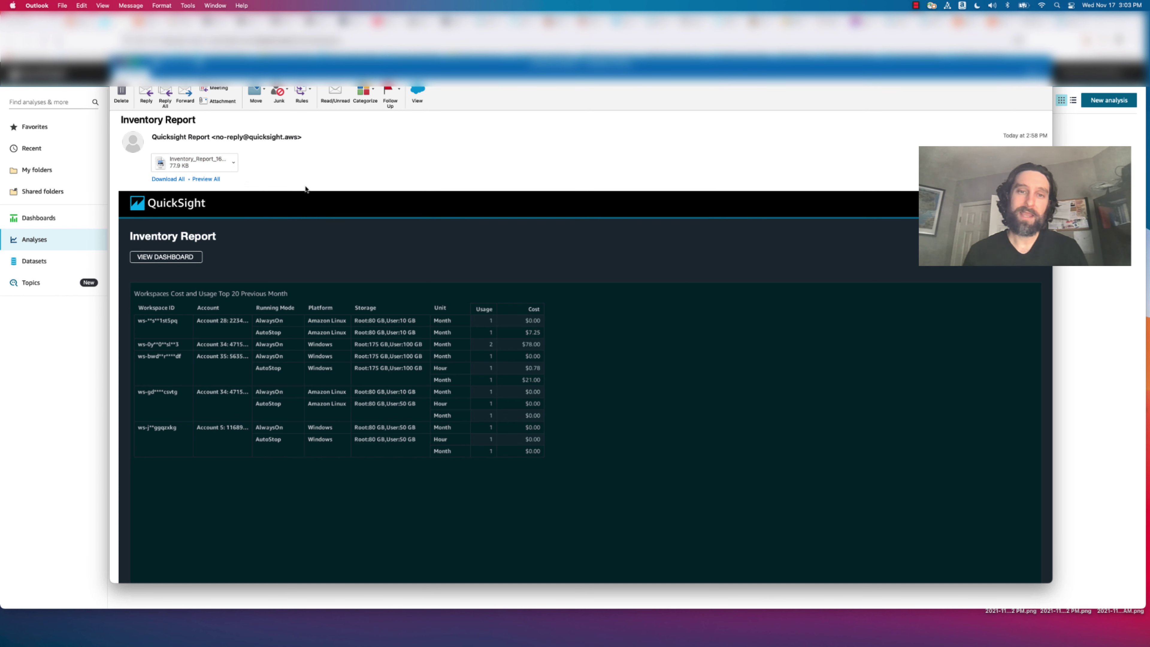